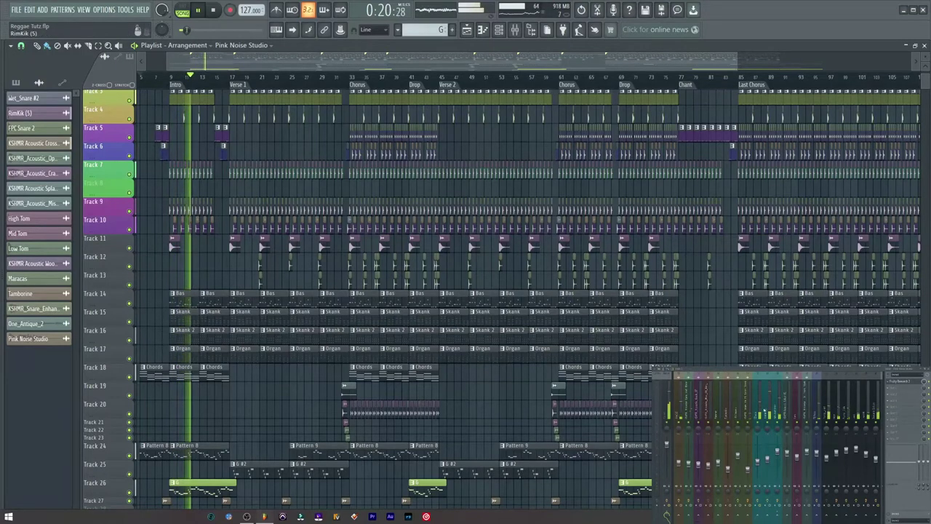
Step: Listen through the arrangement from the intro to Verse 2 and stop playback
{"action": "scroll", "coordinate": [764, 410], "scroll_direction": "down", "scroll_amount": 3}
{"action": "scroll", "coordinate": [764, 409], "scroll_direction": "down", "scroll_amount": 3}
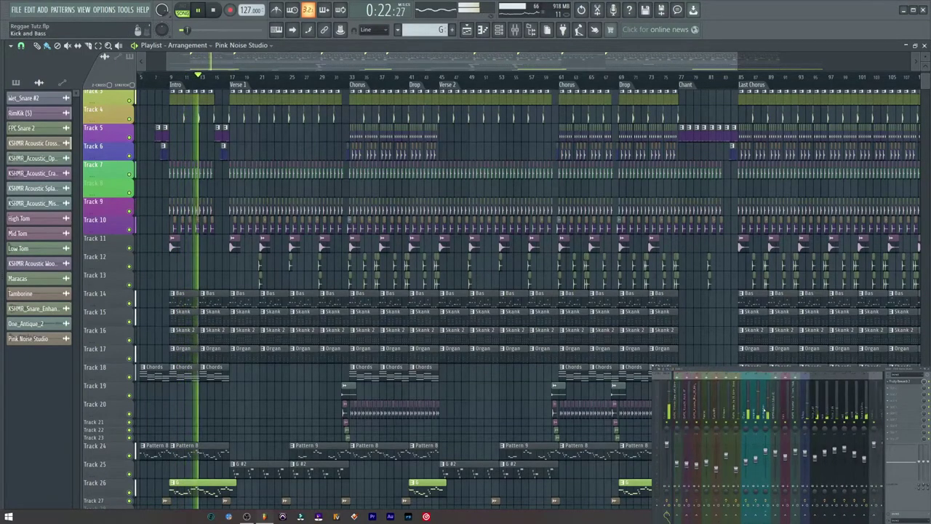
{"action": "scroll", "coordinate": [764, 409], "scroll_direction": "down", "scroll_amount": 3}
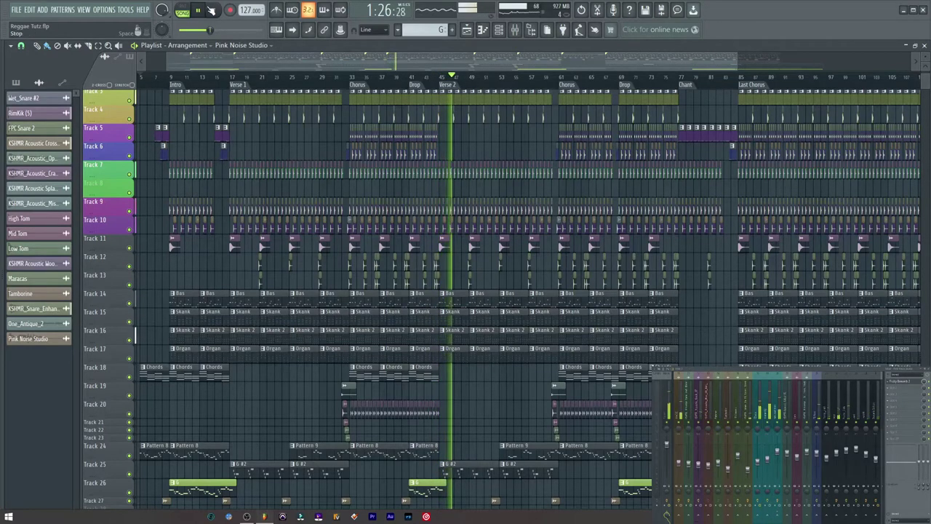
{"action": "left_click", "coordinate": [199, 10]}
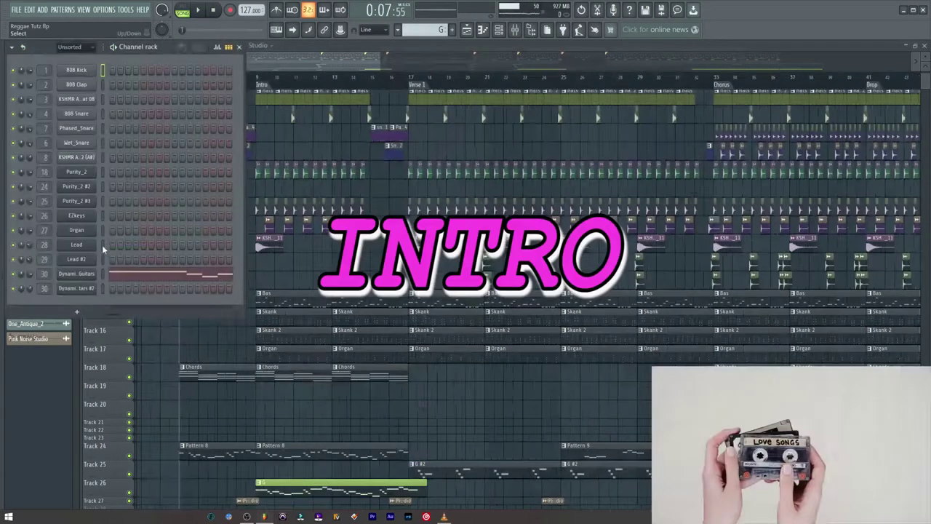
Step: Audition the Chords pattern on the Lead #2 channel and the Pattern 8 melody on the Lead channel in the piano roll
{"action": "left_click", "coordinate": [95, 218]}
{"action": "left_click_drag", "start_coordinate": [231, 40], "coordinate": [213, 48]}
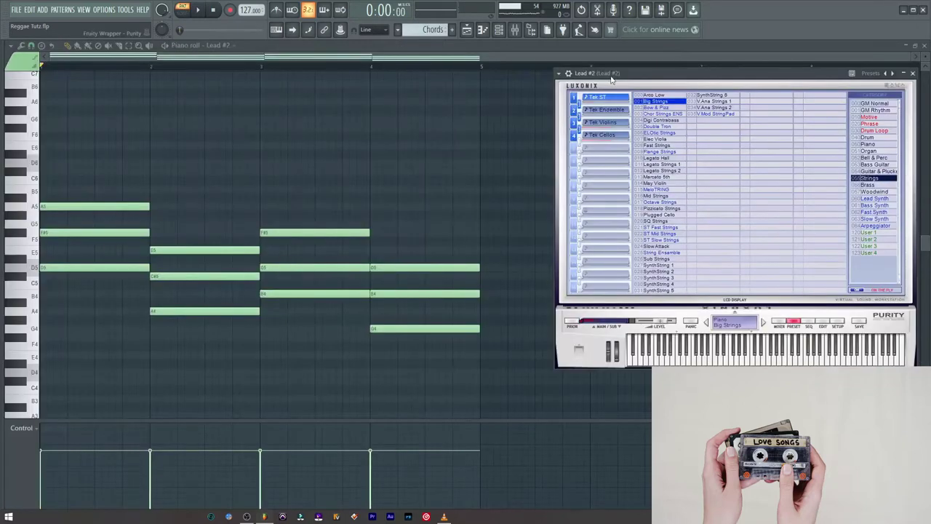
{"action": "key", "text": "space"}
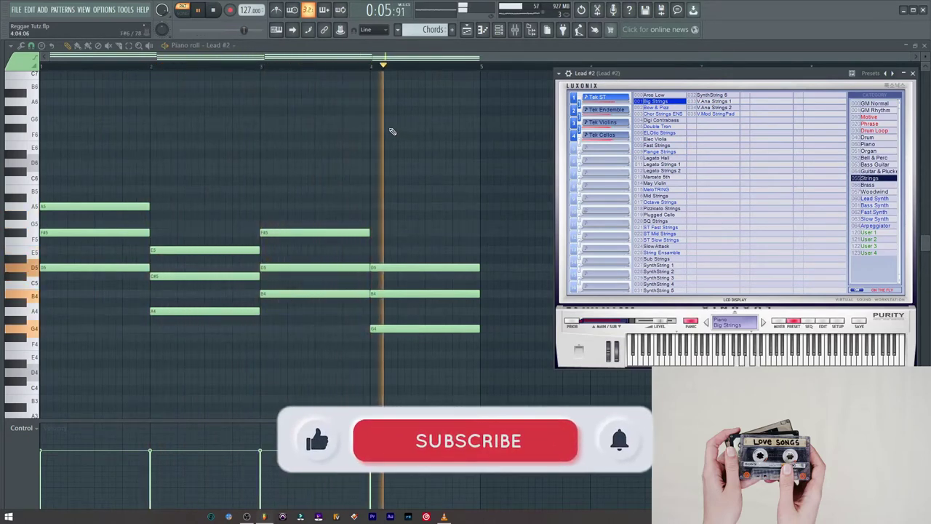
{"action": "left_click", "coordinate": [215, 11]}
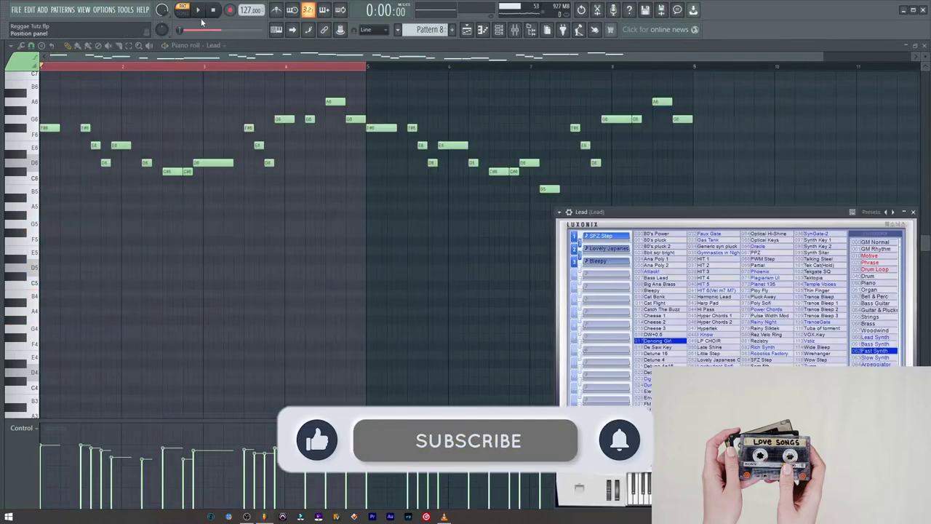
{"action": "left_click", "coordinate": [201, 14]}
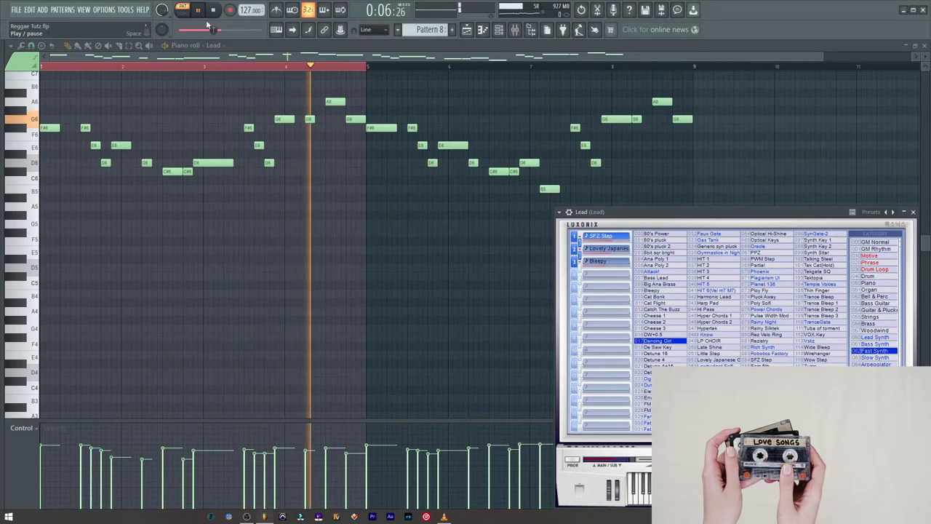
{"action": "key", "text": "space"}
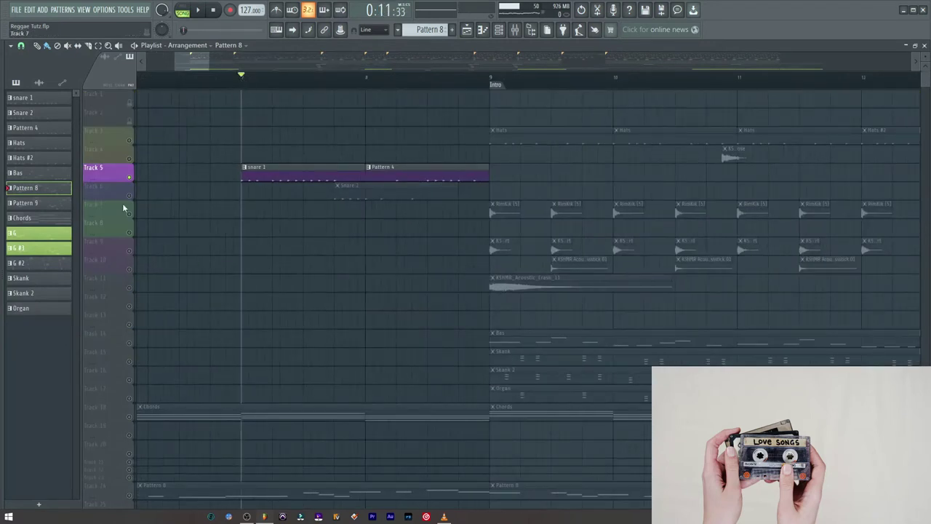
Step: Play the soloed snare fills on Tracks 5 and 6, and audition the snare 1 step sequence in pattern mode
{"action": "key", "text": "space"}
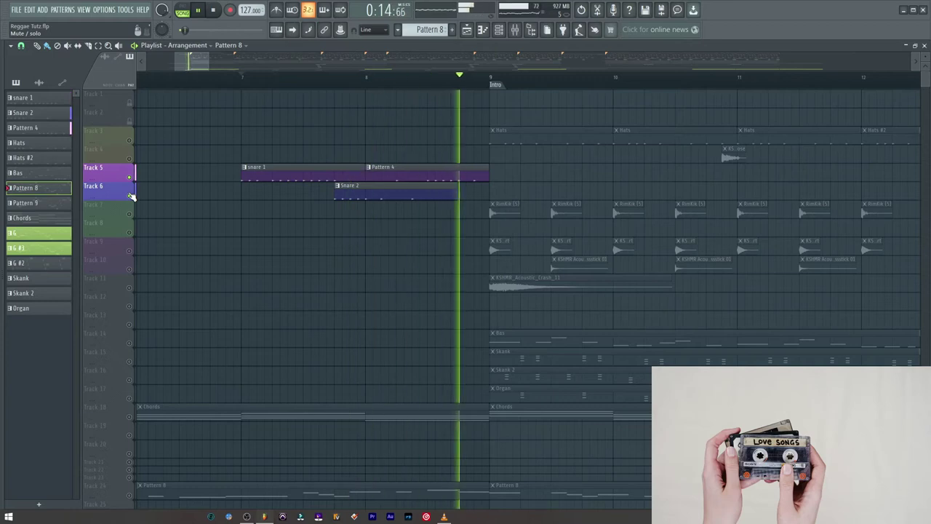
{"action": "key", "text": "space"}
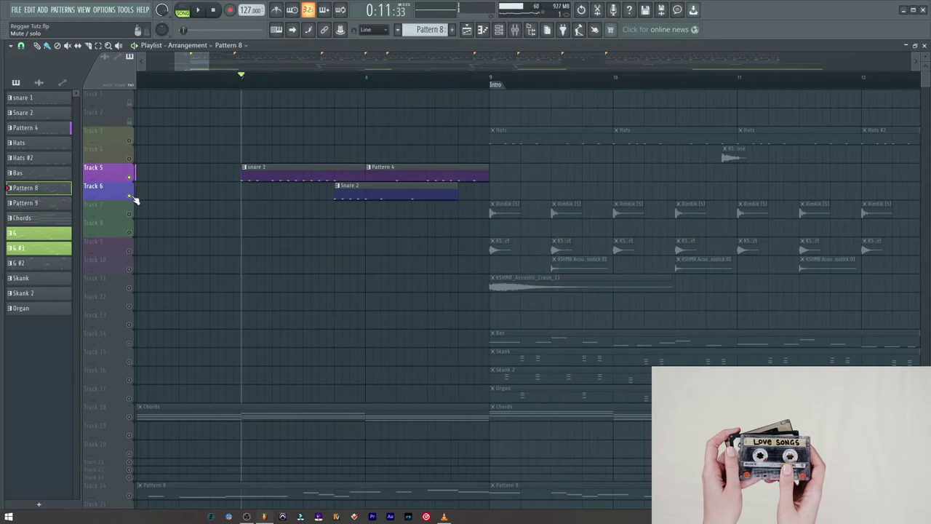
{"action": "double_click", "coordinate": [266, 175]}
{"action": "key", "text": "F6"}
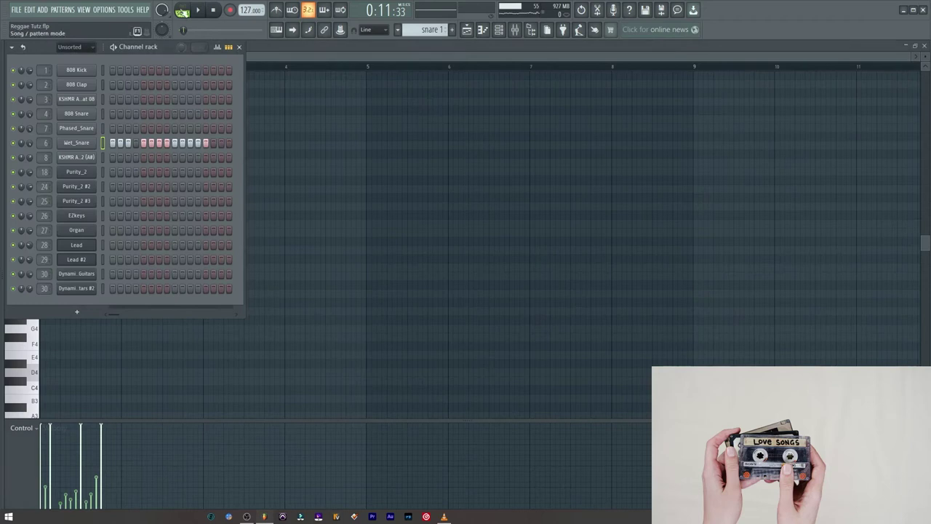
{"action": "left_click", "coordinate": [201, 11]}
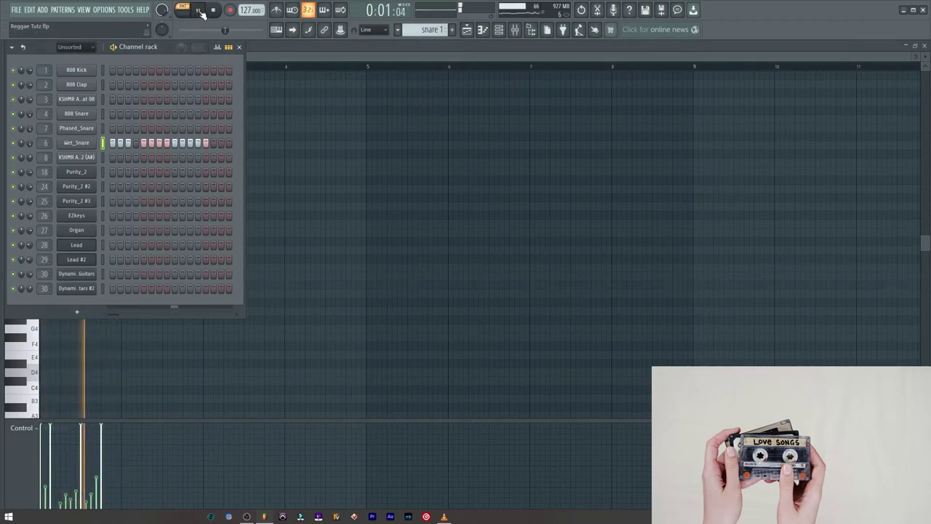
{"action": "left_click", "coordinate": [214, 11]}
Step: Open the Snare 2 clip from Track 6 and audition its Phased_Snare step sequence
{"action": "key", "text": "F5"}
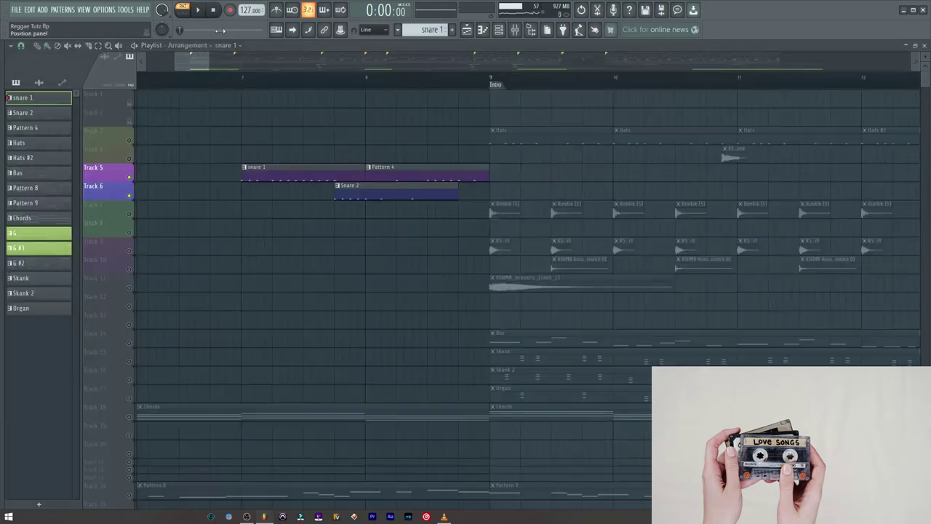
{"action": "double_click", "coordinate": [359, 195]}
{"action": "key", "text": "F6"}
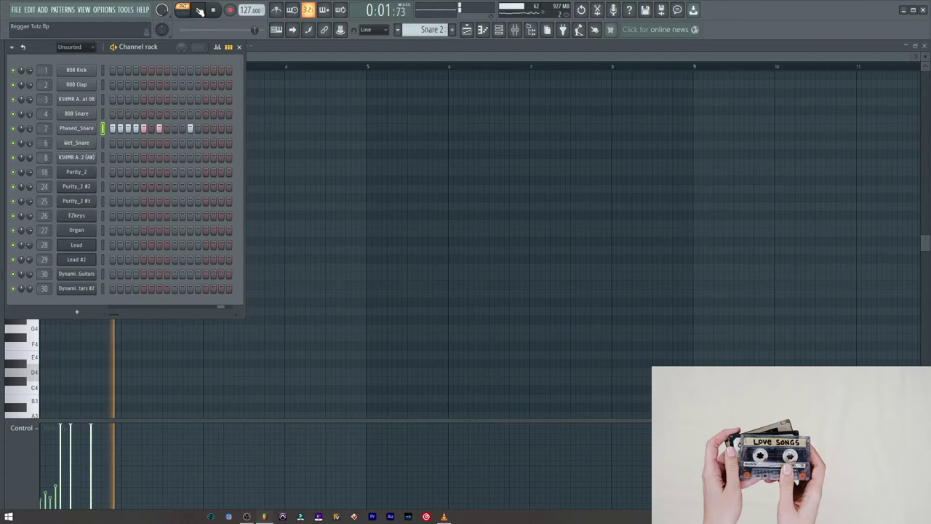
{"action": "left_click", "coordinate": [213, 11]}
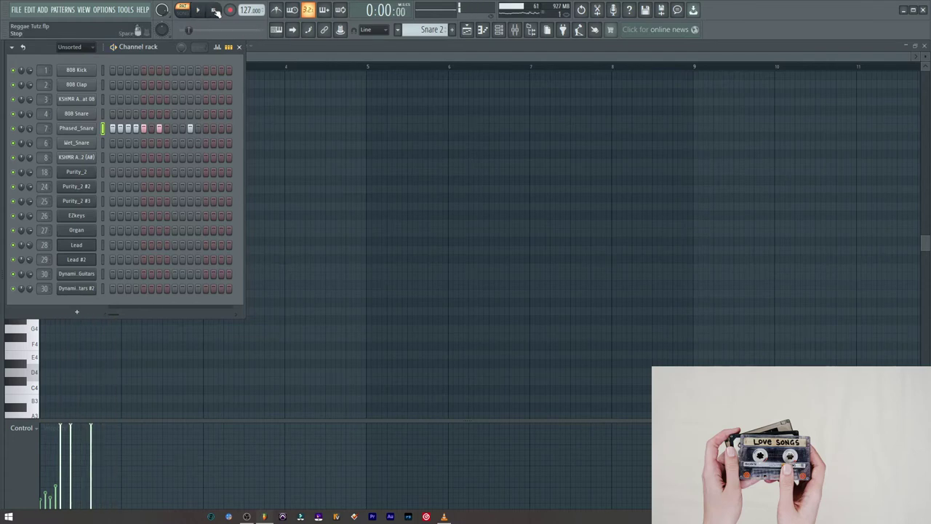
Step: Open the Pattern 4 clip from Track 5 and audition its tom step sequence
{"action": "key", "text": "F5"}
{"action": "double_click", "coordinate": [417, 198]}
{"action": "key", "text": "F6"}
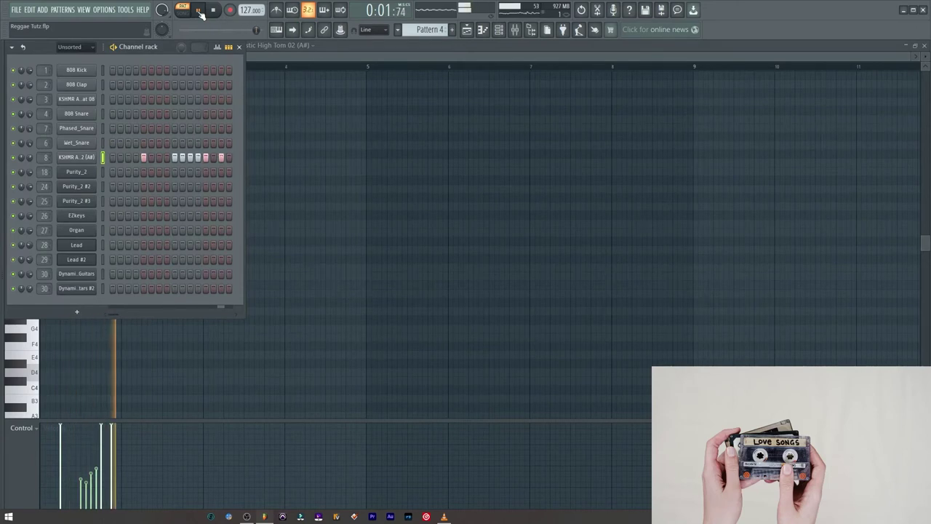
{"action": "key", "text": "F6"}
Step: Return to the playlist and play the soloed Track 5 and 6 fills together from bar 7
{"action": "key", "text": "F5"}
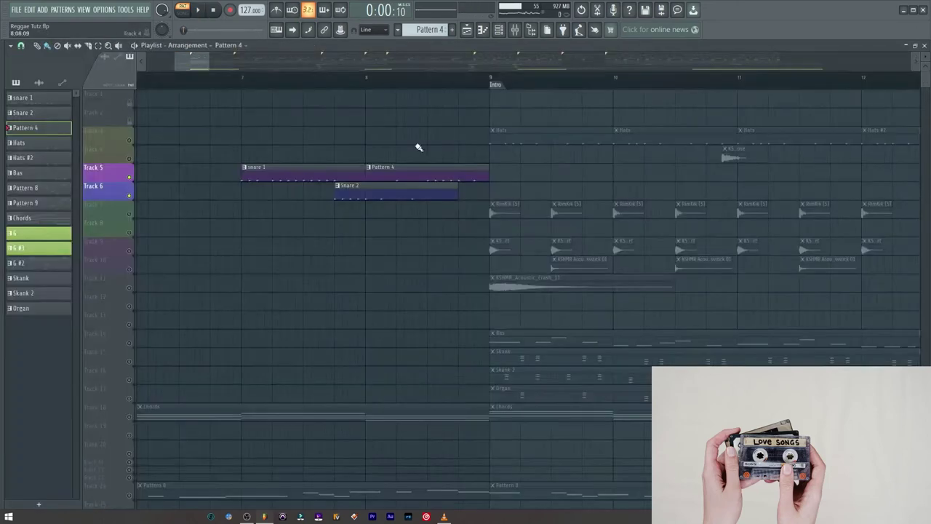
{"action": "left_click", "coordinate": [242, 81]}
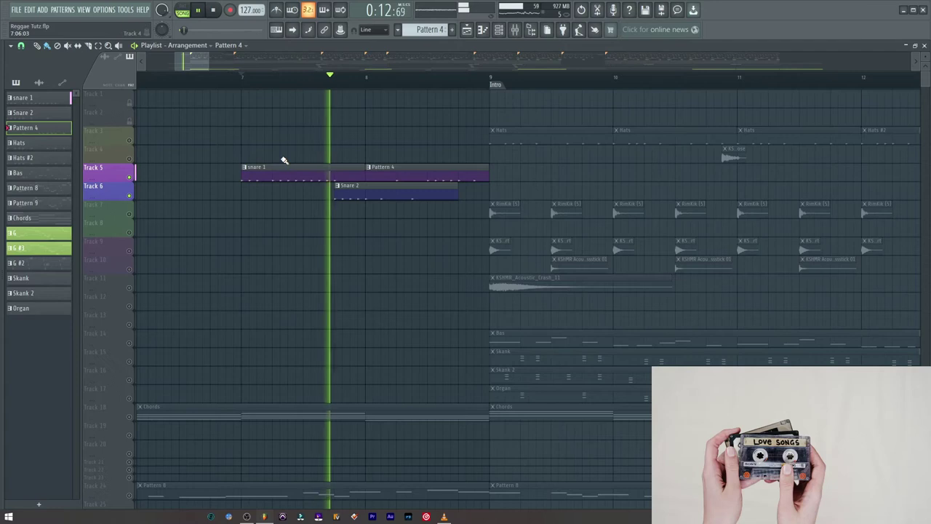
{"action": "key", "text": "space"}
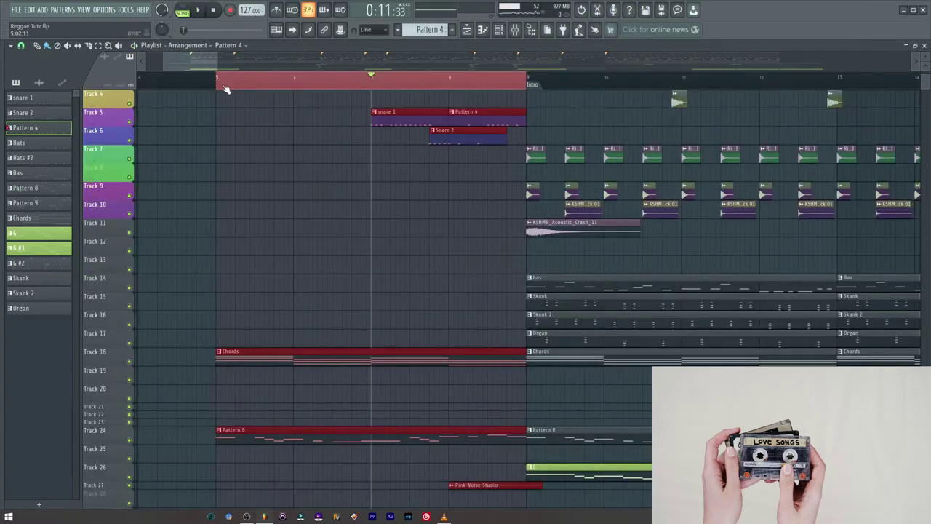
Step: Play the selected intro section from bar 5 to the Intro marker with all tracks active
{"action": "key", "text": "space"}
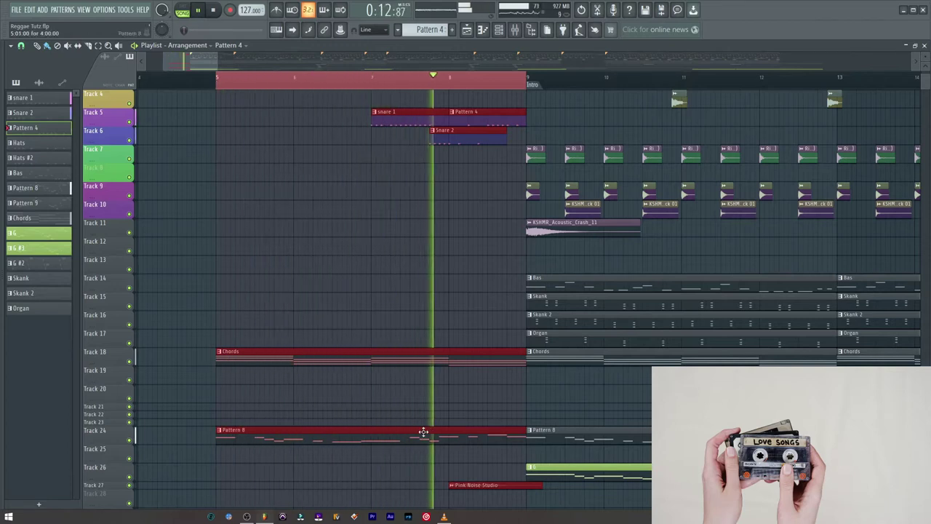
{"action": "key", "text": "space"}
{"action": "scroll", "coordinate": [255, 291], "scroll_direction": "down", "scroll_amount": 3}
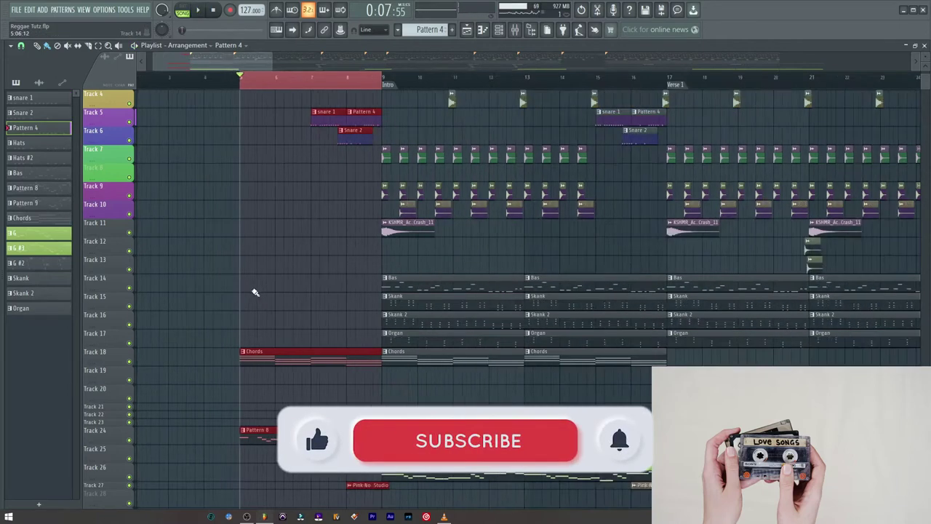
Step: Clear the time selection and play the soloed hats on Track 3 from the Intro marker
{"action": "scroll", "coordinate": [608, 291], "scroll_direction": "up", "scroll_amount": 3}
{"action": "scroll", "coordinate": [291, 248], "scroll_direction": "up", "scroll_amount": 3}
{"action": "key", "text": "ctrl+d"}
{"action": "left_click", "coordinate": [181, 81]}
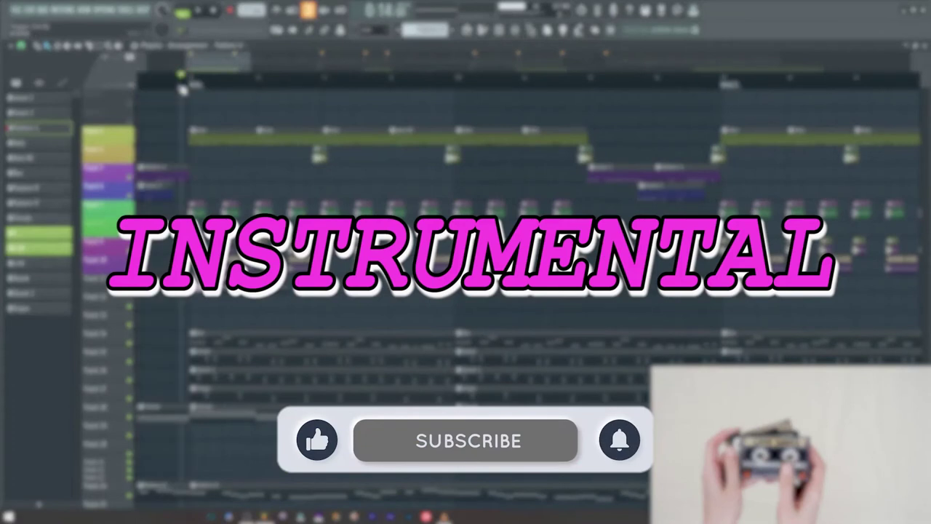
{"action": "key", "text": "space"}
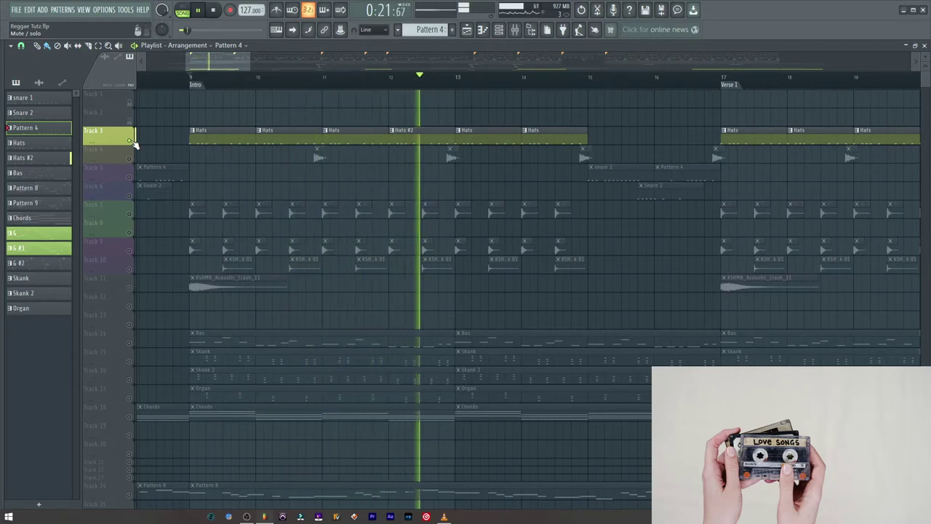
{"action": "key", "text": "space"}
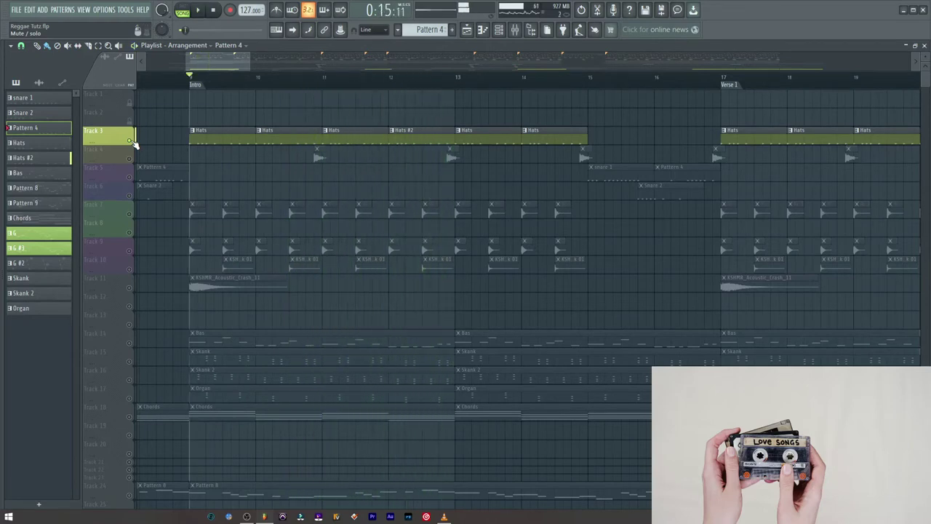
Step: Open the first Hats clip on Track 3, audition its step sequence and return to the playlist
{"action": "double_click", "coordinate": [204, 139]}
{"action": "key", "text": "F6"}
{"action": "left_click", "coordinate": [201, 9]}
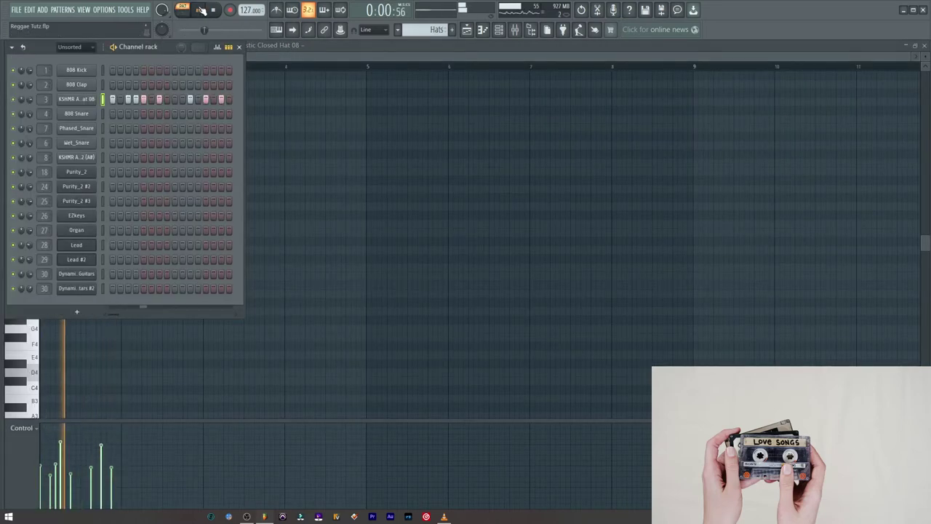
{"action": "key", "text": "F5"}
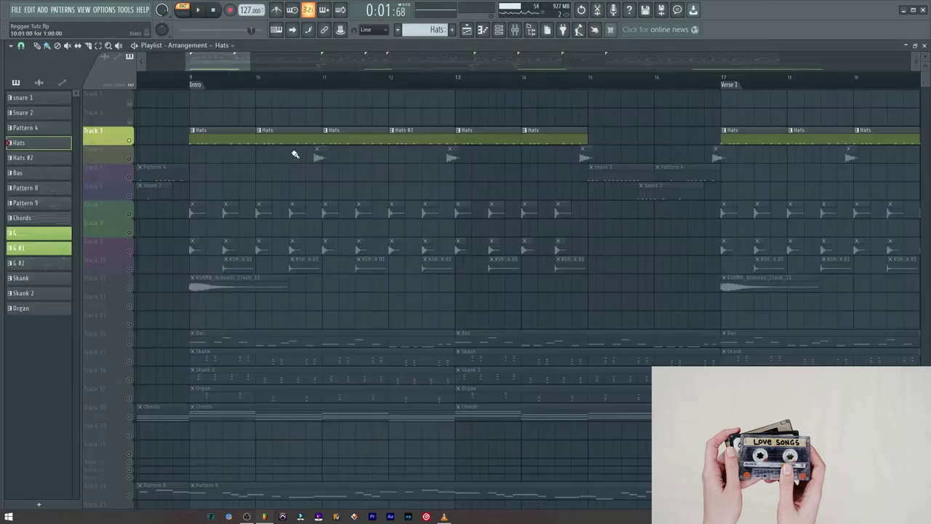
Step: Set a time selection from the Intro marker at bar 9 to bar 15 and play the soloed Track 4 over it
{"action": "left_click_drag", "start_coordinate": [190, 83], "coordinate": [591, 84]}
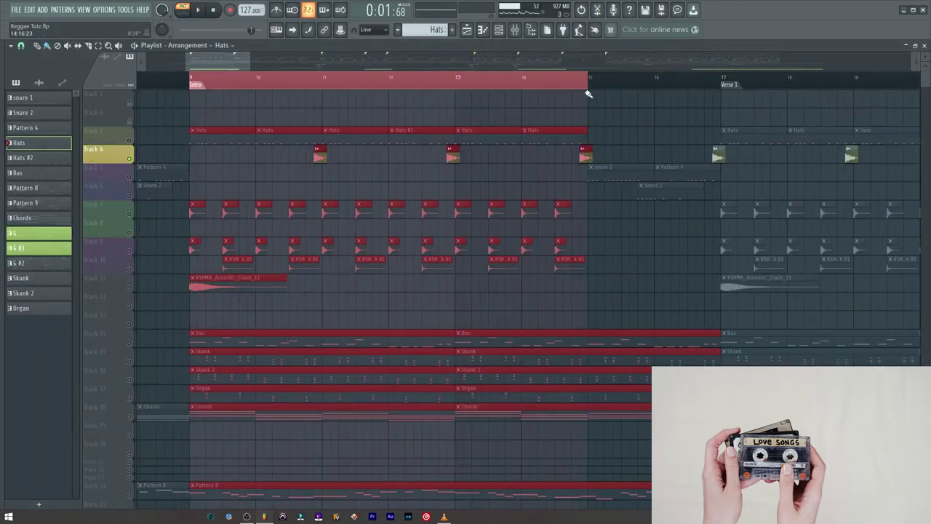
{"action": "key", "text": "space"}
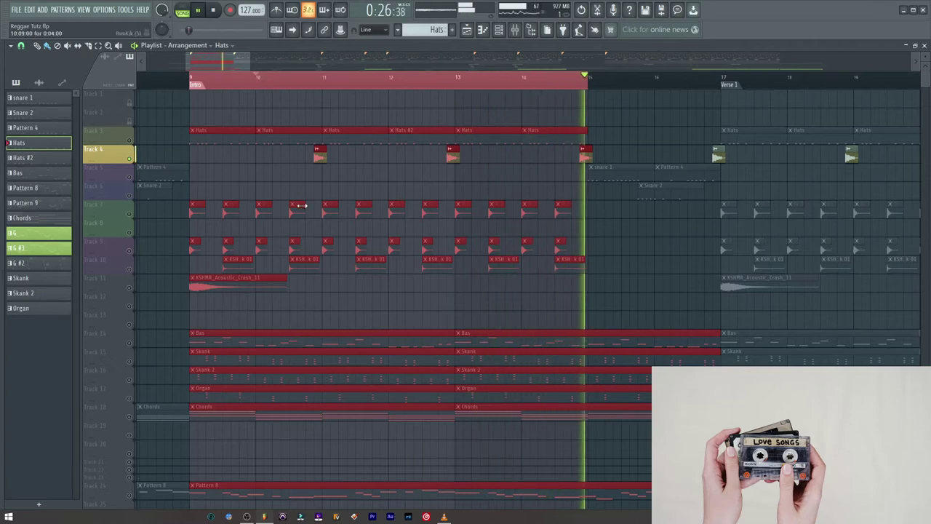
{"action": "key", "text": "space"}
Step: Solo Tracks 7, 9, 10 and 11 one after another and listen to each over the intro selection
{"action": "left_click", "coordinate": [131, 212]}
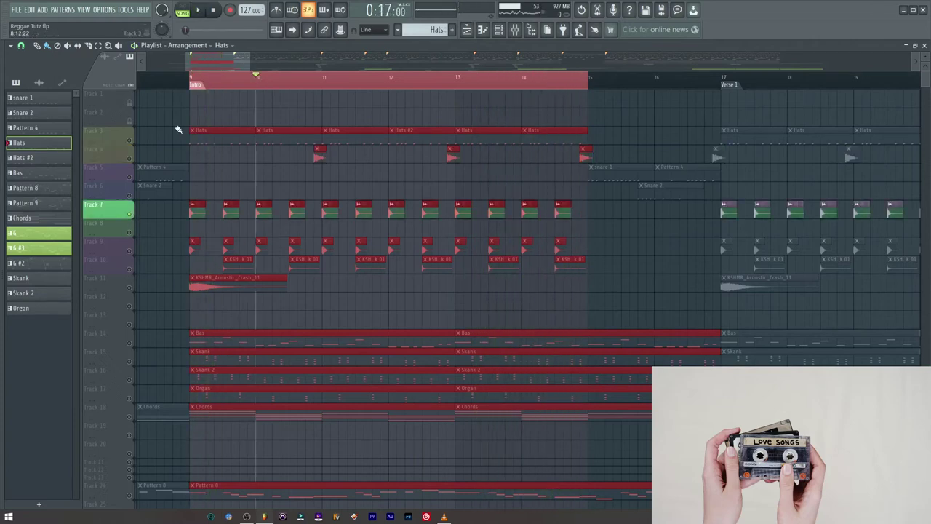
{"action": "key", "text": "space"}
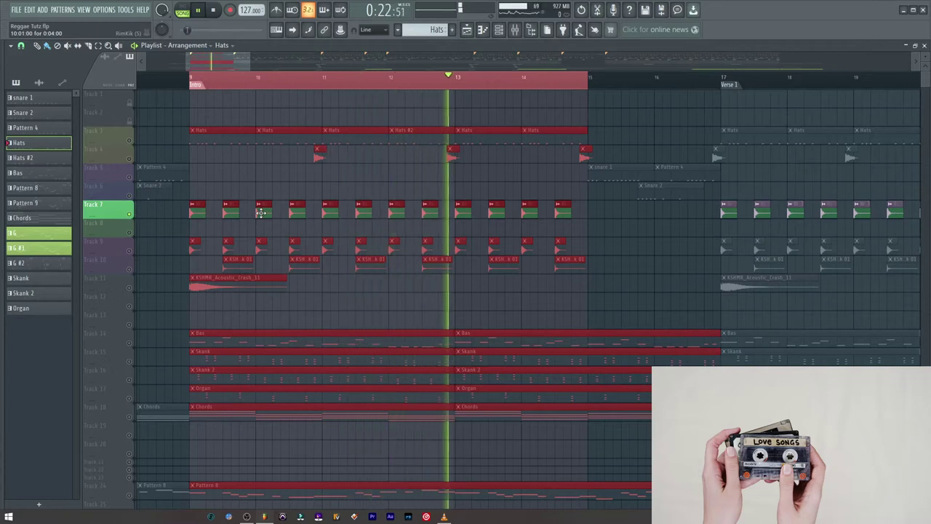
{"action": "right_click", "coordinate": [131, 250]}
{"action": "key", "text": "space"}
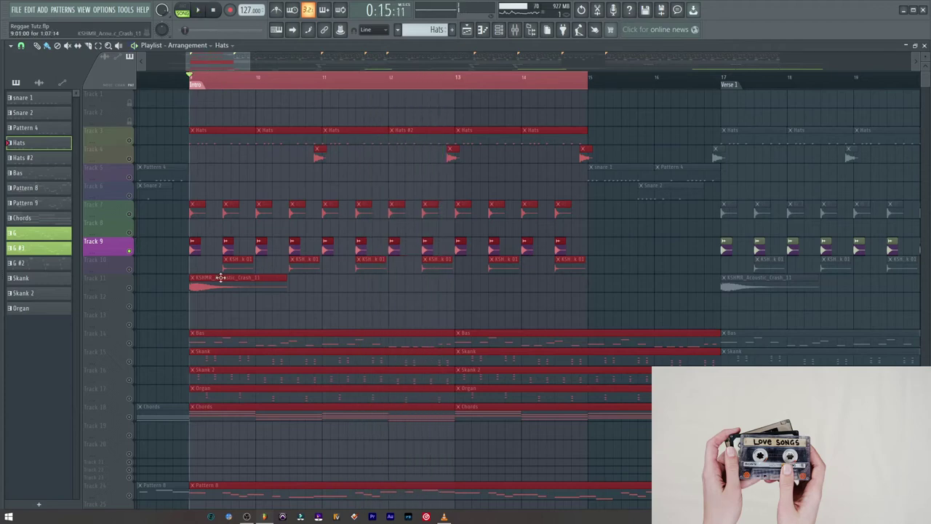
{"action": "right_click", "coordinate": [131, 269]}
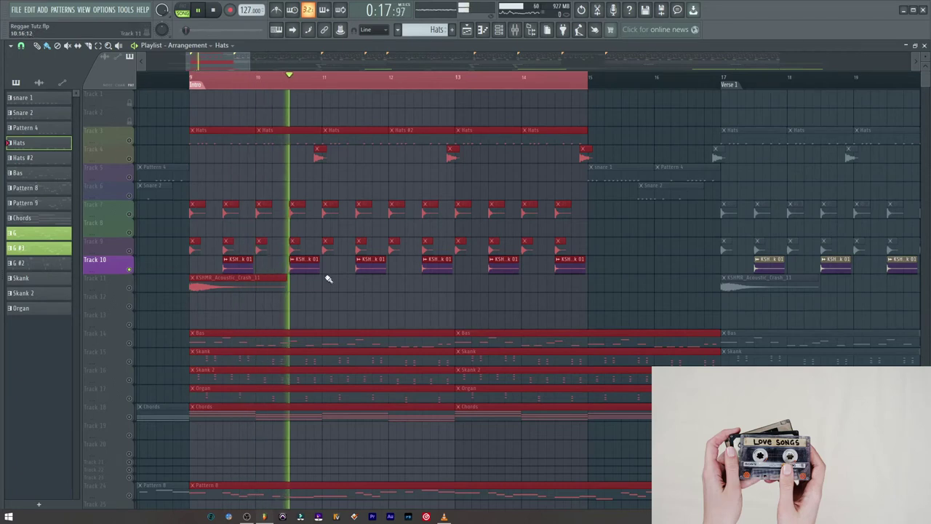
{"action": "scroll", "coordinate": [326, 276], "scroll_direction": "down", "scroll_amount": 1}
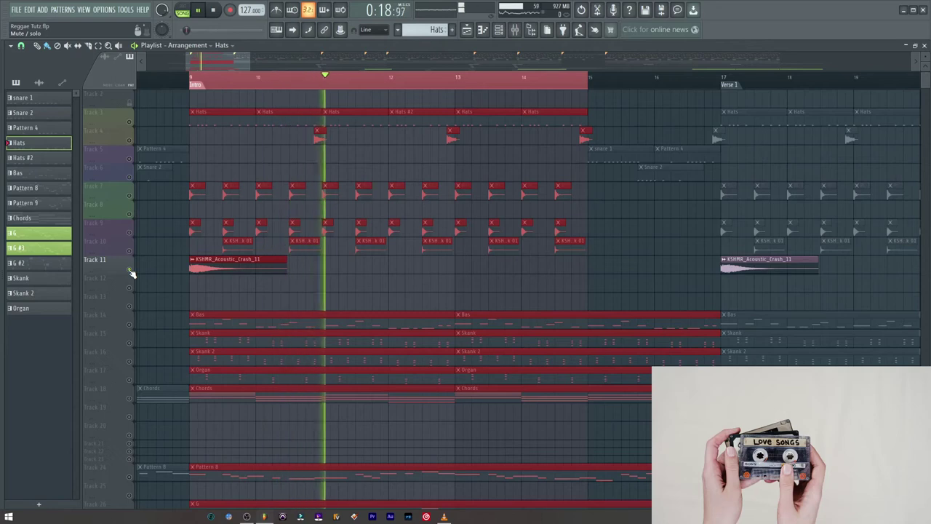
Step: Solo the bass on Track 14 and open its first Bas clip in the piano roll during playback
{"action": "scroll", "coordinate": [142, 305], "scroll_direction": "down", "scroll_amount": 2}
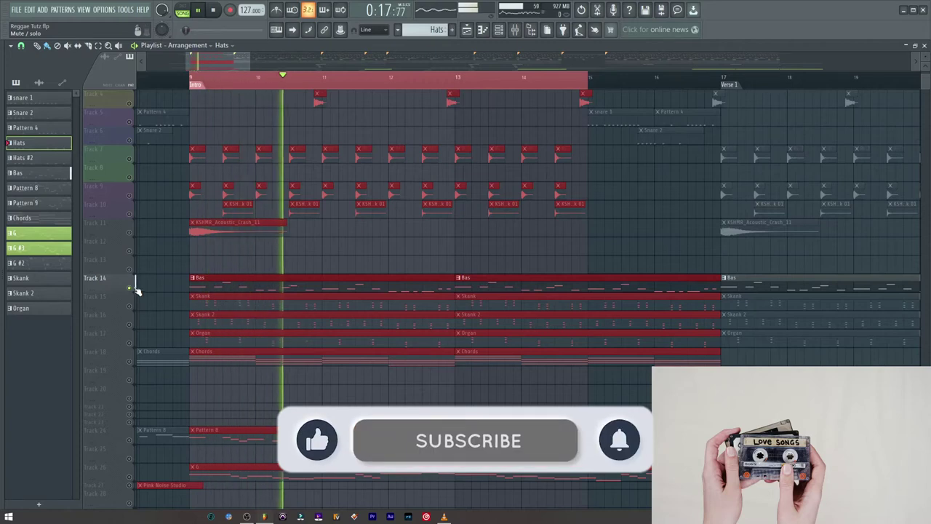
{"action": "double_click", "coordinate": [226, 279]}
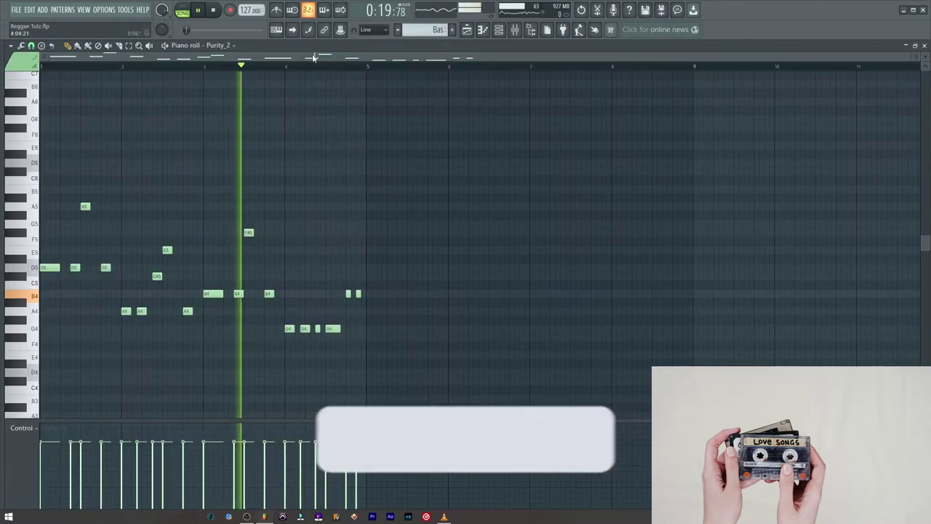
Step: View the bass channel's Purity_2 instrument beside its notes, play the bass line and return to the playlist
{"action": "key", "text": "space"}
{"action": "key", "text": "F6"}
{"action": "left_click", "coordinate": [75, 171]}
{"action": "left_click_drag", "start_coordinate": [502, 146], "coordinate": [715, 96]}
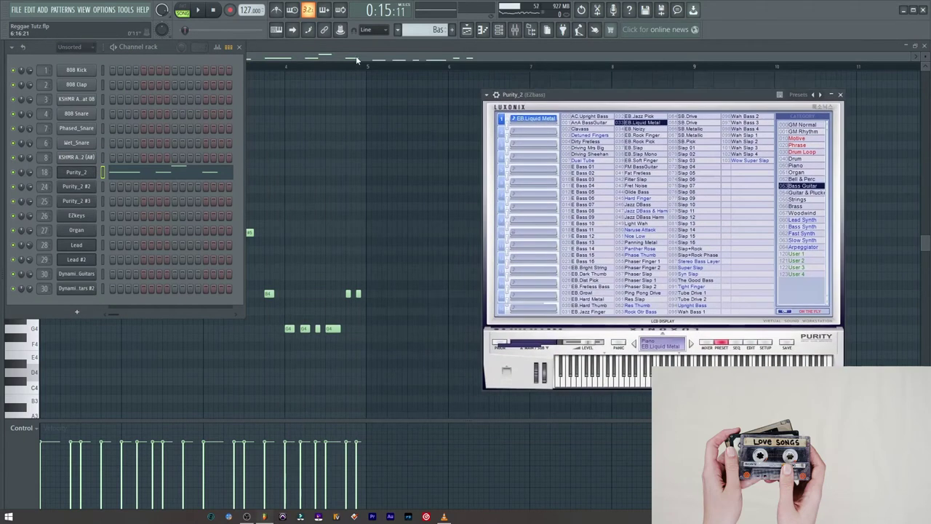
{"action": "left_click", "coordinate": [236, 47]}
{"action": "left_click", "coordinate": [198, 11]}
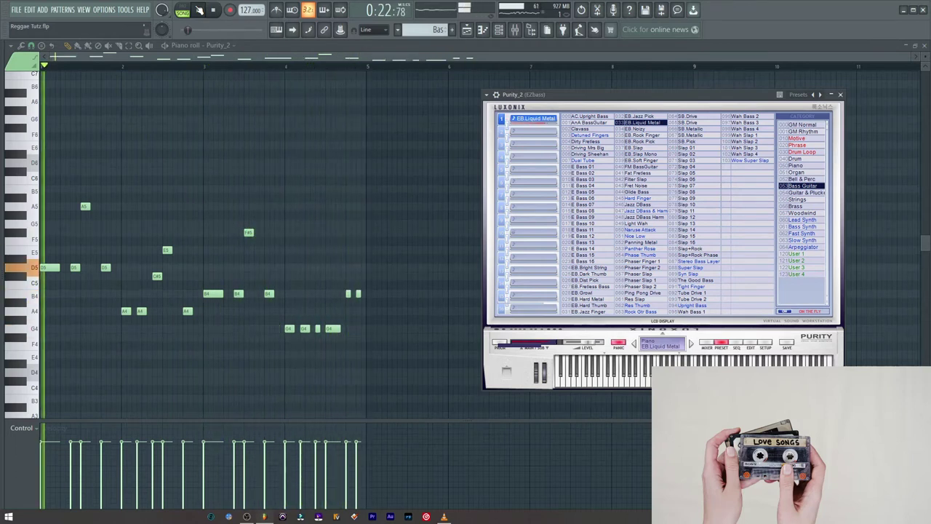
{"action": "key", "text": "F5"}
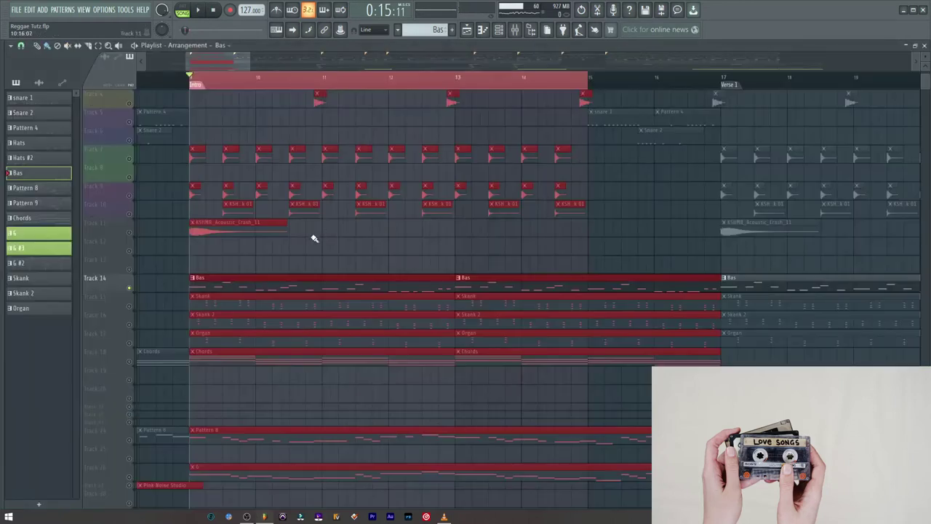
Step: Play the soloed Track 15, open its first Skank clip in the piano roll and show its Purity_2 #2 instrument beside the notes
{"action": "key", "text": "space"}
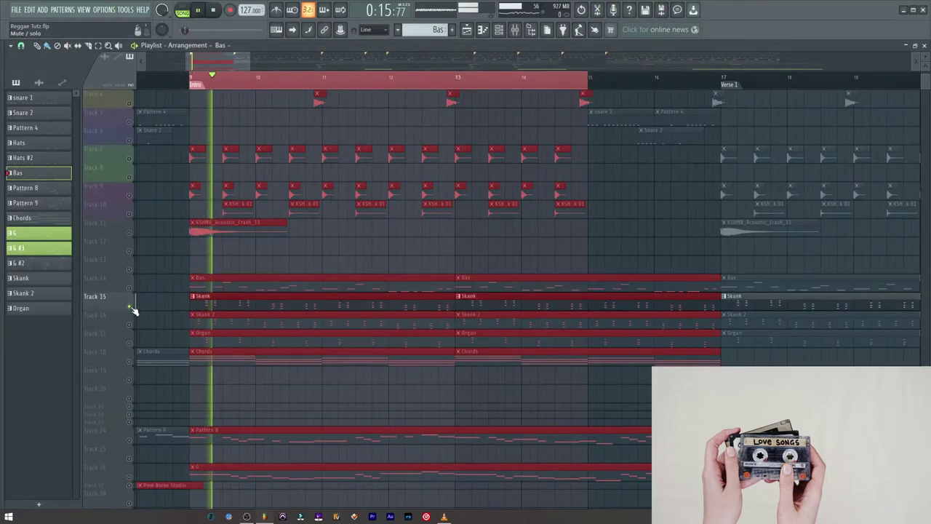
{"action": "double_click", "coordinate": [209, 305]}
{"action": "key", "text": "F6"}
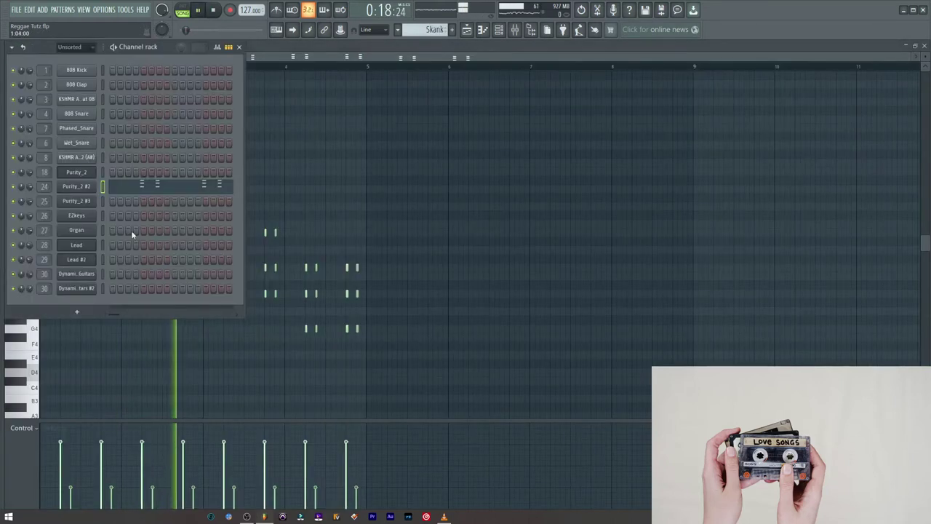
{"action": "left_click", "coordinate": [77, 186]}
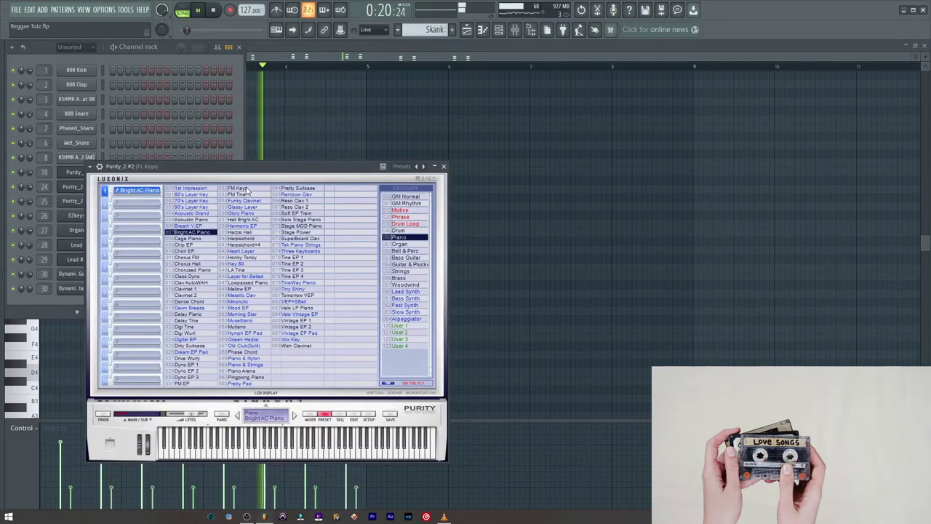
{"action": "left_click_drag", "start_coordinate": [256, 171], "coordinate": [575, 114]}
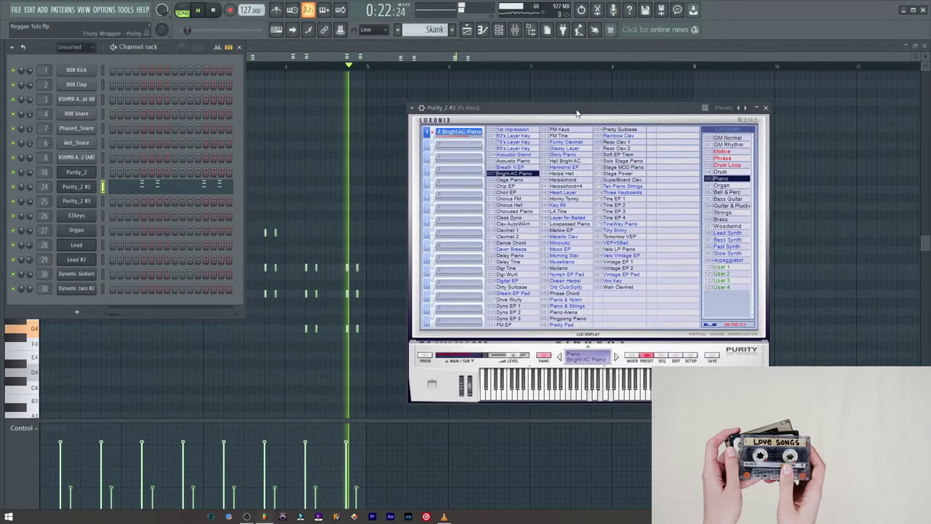
{"action": "key", "text": "F6"}
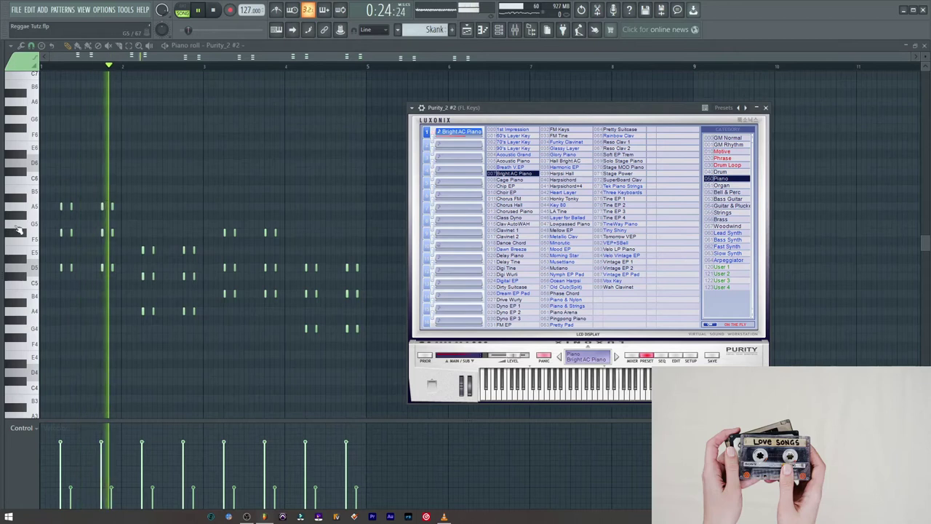
{"action": "left_click_drag", "start_coordinate": [582, 122], "coordinate": [728, 128]}
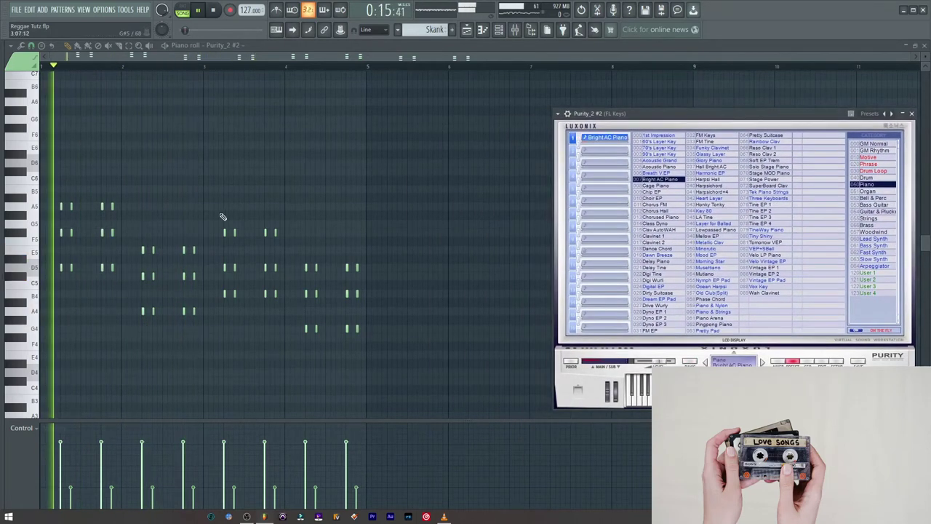
Step: Examine the Skank chord stabs more closely in the piano roll during playback, and stop playback
{"action": "scroll", "coordinate": [147, 223], "scroll_direction": "up", "scroll_amount": 3}
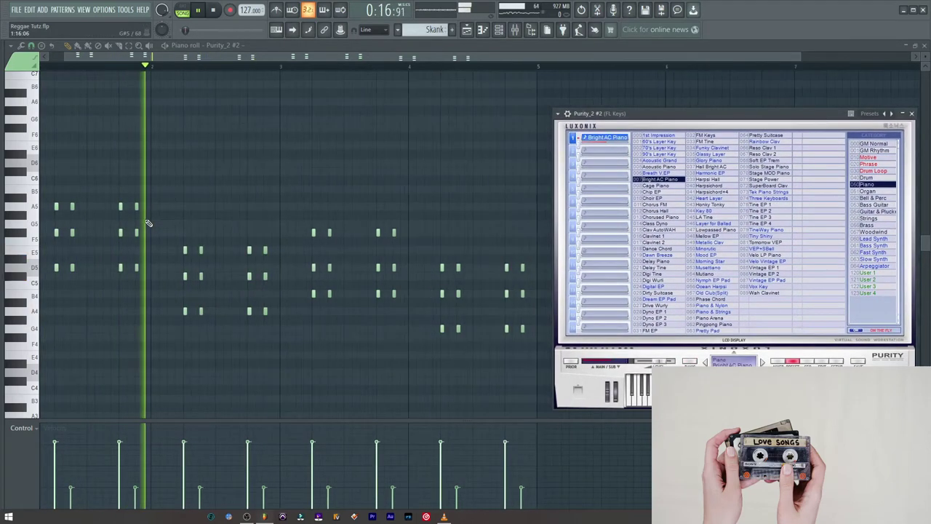
{"action": "left_click_drag", "start_coordinate": [413, 58], "coordinate": [391, 59]}
{"action": "key", "text": "F6"}
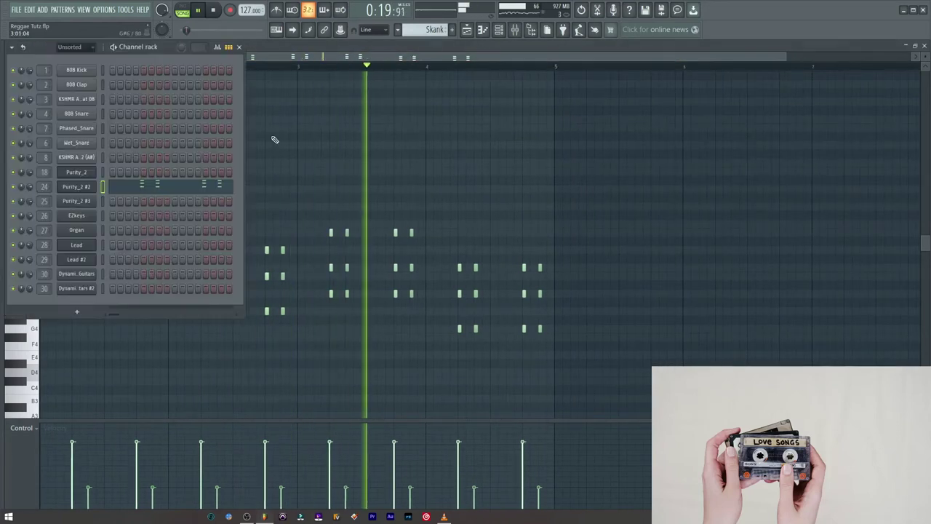
{"action": "left_click", "coordinate": [101, 187]}
{"action": "key", "text": "F6"}
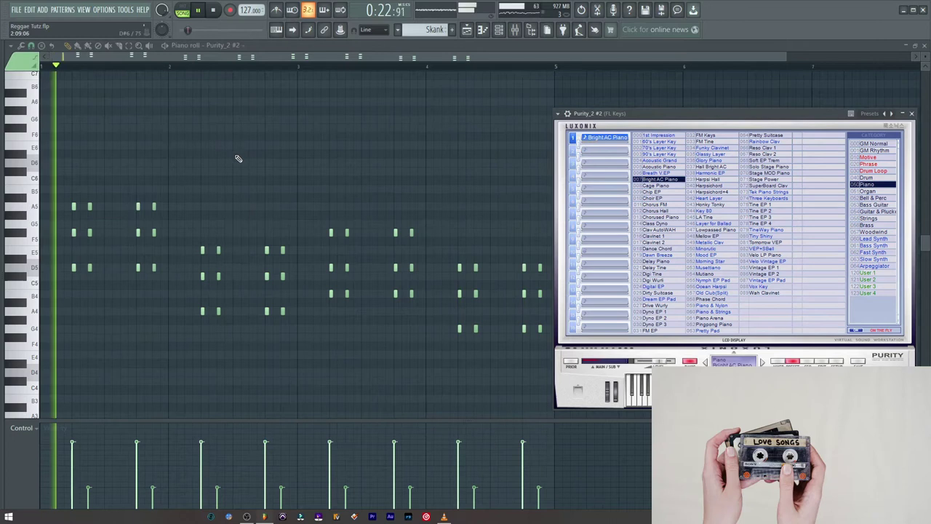
{"action": "key", "text": "space"}
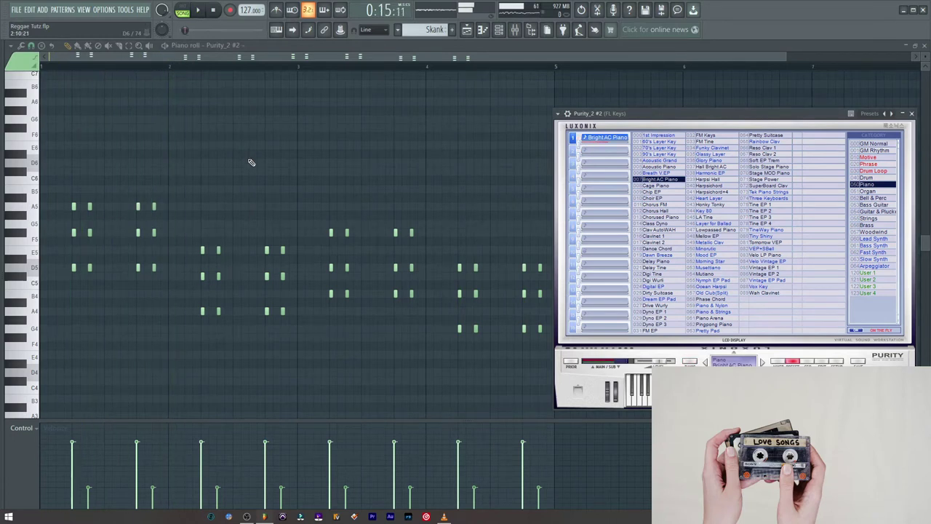
Step: Solo Track 16, play its first Skank 2 clip in the piano roll and view its Purity_2 #3 instrument
{"action": "right_click", "coordinate": [130, 325]}
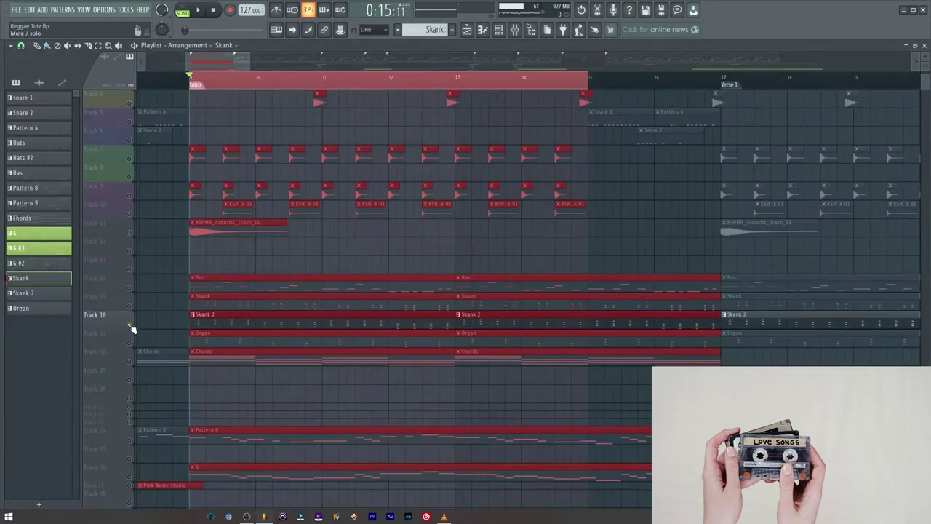
{"action": "double_click", "coordinate": [218, 320]}
{"action": "key", "text": "space"}
{"action": "key", "text": "F6"}
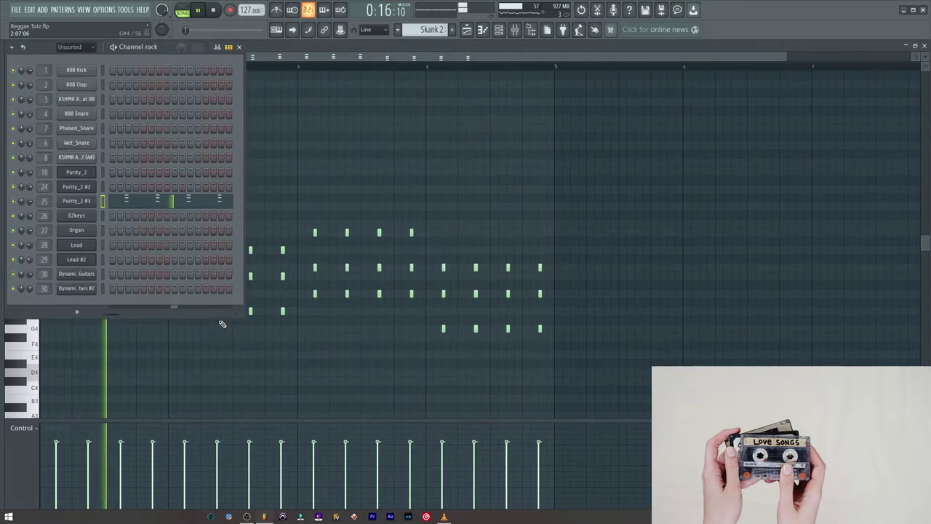
{"action": "left_click", "coordinate": [92, 203]}
{"action": "left_click_drag", "start_coordinate": [520, 168], "coordinate": [801, 125]}
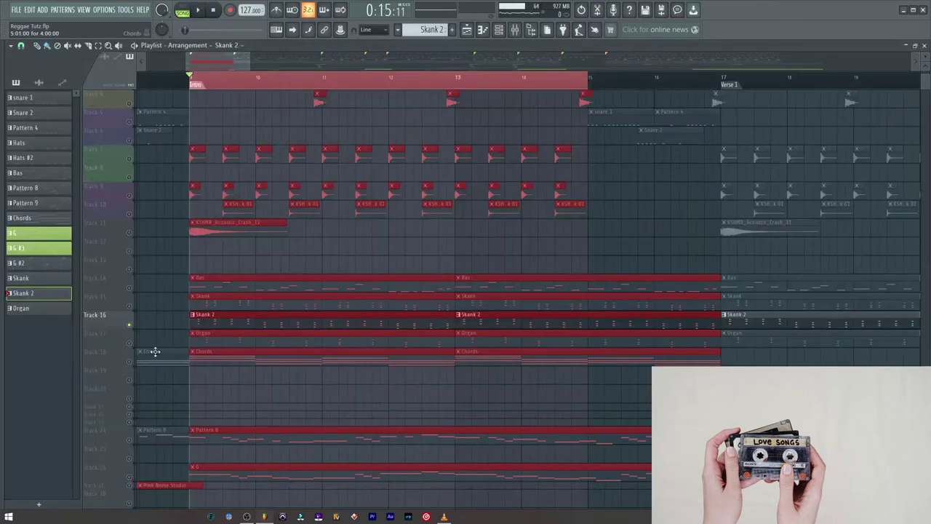
Step: Solo Track 17, open its first Organ clip in the piano roll during playback and view the Organ instrument
{"action": "right_click", "coordinate": [130, 343]}
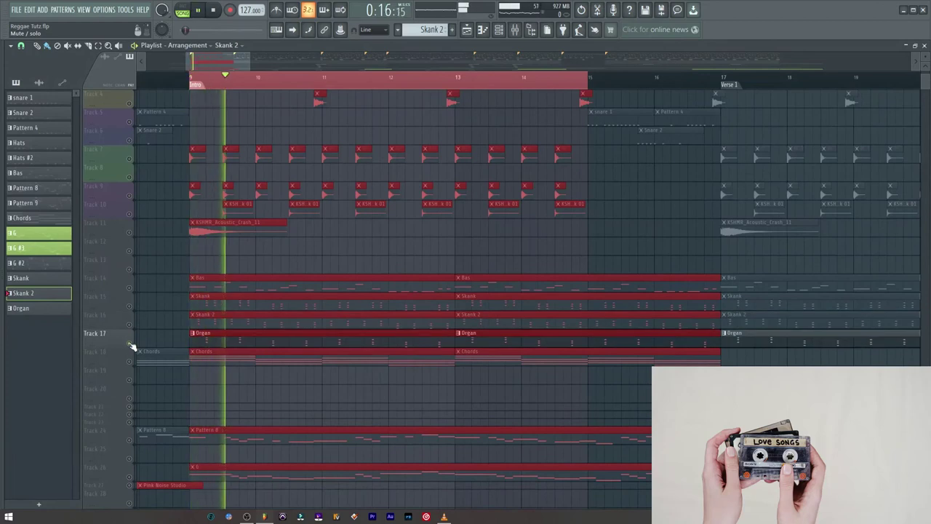
{"action": "double_click", "coordinate": [208, 341]}
{"action": "key", "text": "F6"}
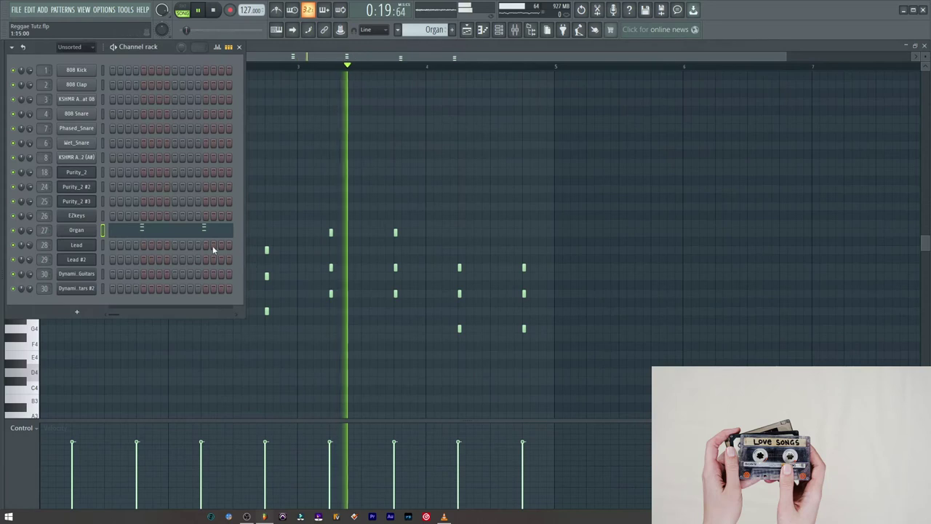
{"action": "left_click", "coordinate": [92, 228]}
{"action": "left_click_drag", "start_coordinate": [315, 148], "coordinate": [815, 98]}
{"action": "key", "text": "F6"}
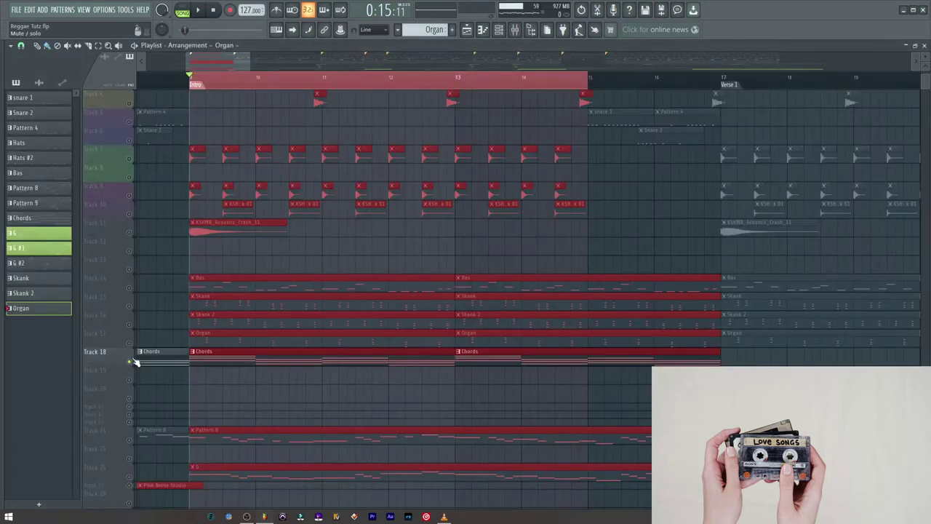
Step: Open the Chords clip at the Intro on Track 18, listen to its notes and return to the playlist
{"action": "double_click", "coordinate": [239, 357]}
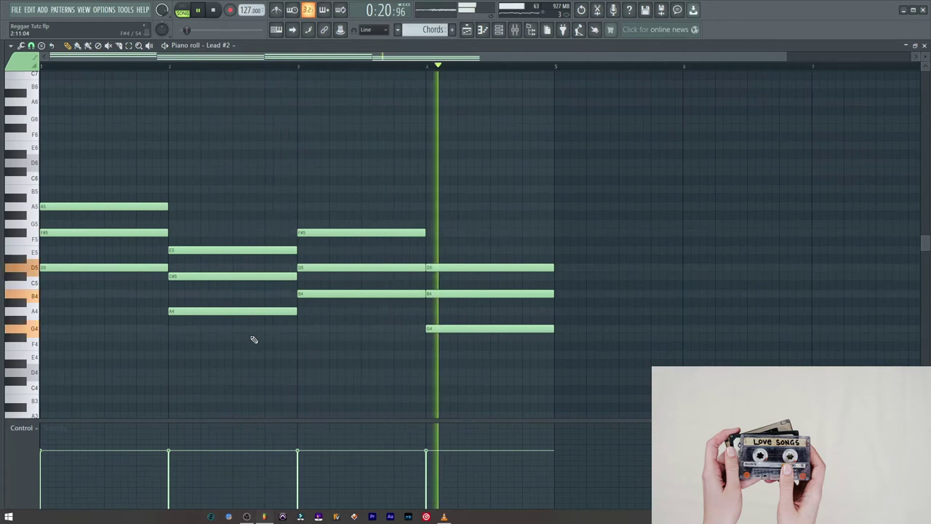
{"action": "key", "text": "F5"}
{"action": "key", "text": "space"}
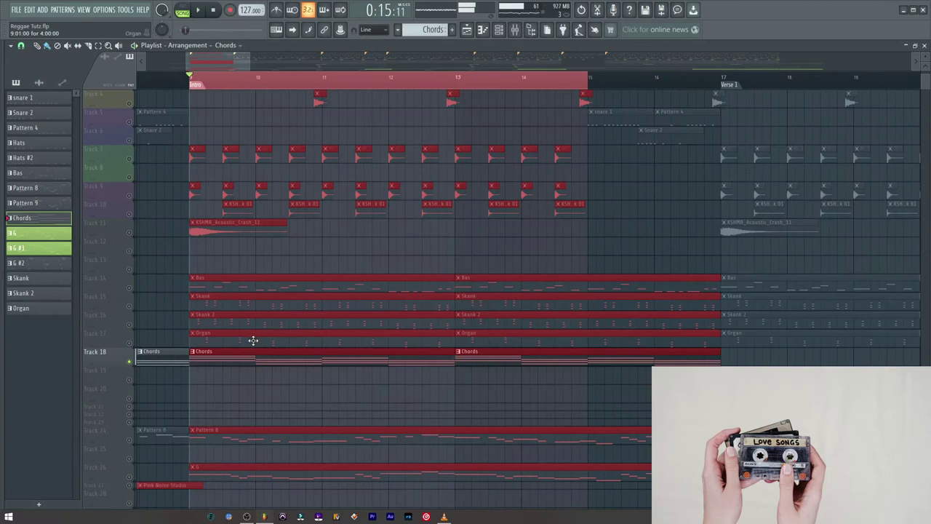
Step: Play the Pattern 8 lead on Track 24 with its full melody shown in the piano roll, and return to the playlist
{"action": "scroll", "coordinate": [230, 427], "scroll_direction": "down", "scroll_amount": 4}
{"action": "key", "text": "space"}
{"action": "double_click", "coordinate": [138, 357]}
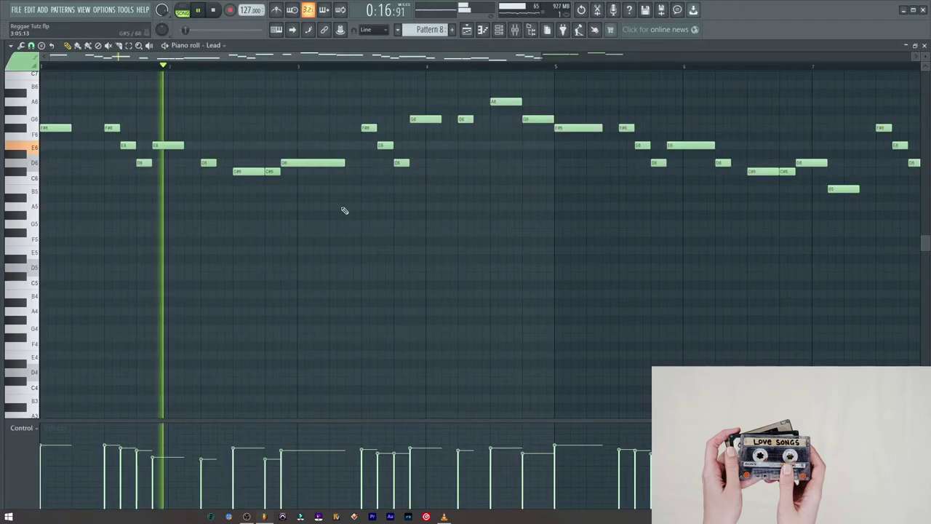
{"action": "scroll", "coordinate": [320, 236], "scroll_direction": "down", "scroll_amount": 3}
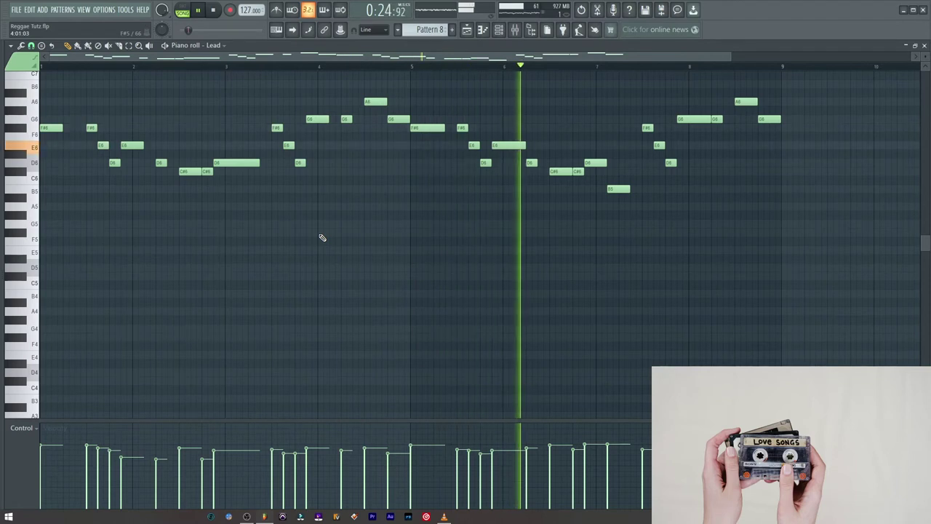
{"action": "key", "text": "space"}
{"action": "key", "text": "F5"}
Step: Solo Track 26 and open its G clip in the piano roll to see the whole guitar melody during playback
{"action": "right_click", "coordinate": [130, 405]}
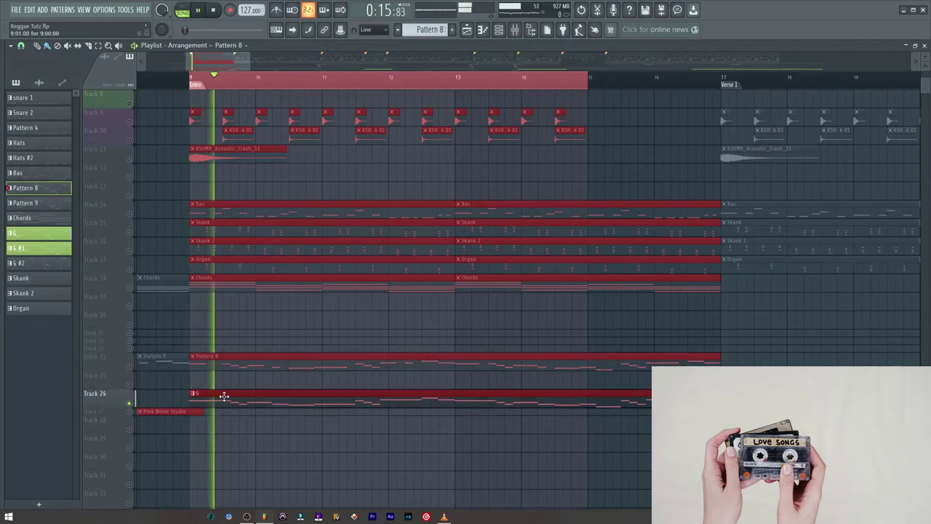
{"action": "double_click", "coordinate": [224, 395]}
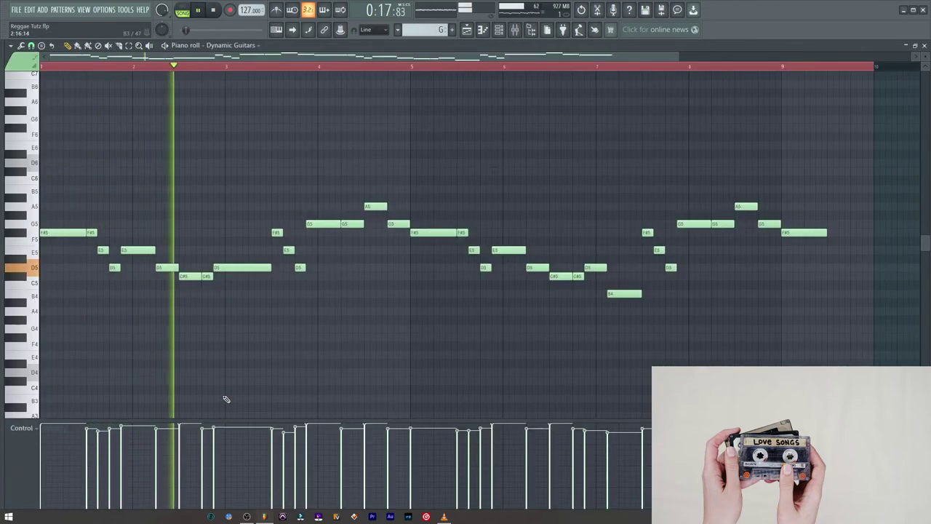
{"action": "scroll", "coordinate": [292, 364], "scroll_direction": "down", "scroll_amount": 1}
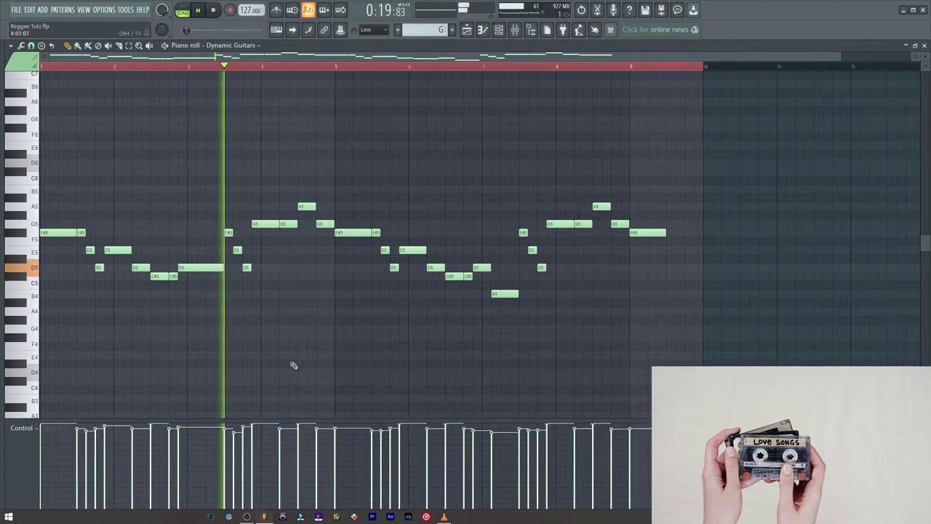
{"action": "scroll", "coordinate": [293, 364], "scroll_direction": "down", "scroll_amount": 1}
Step: View the Dynamic Guitars instrument behind the G pattern while the melody plays, and close its window
{"action": "key", "text": "F6"}
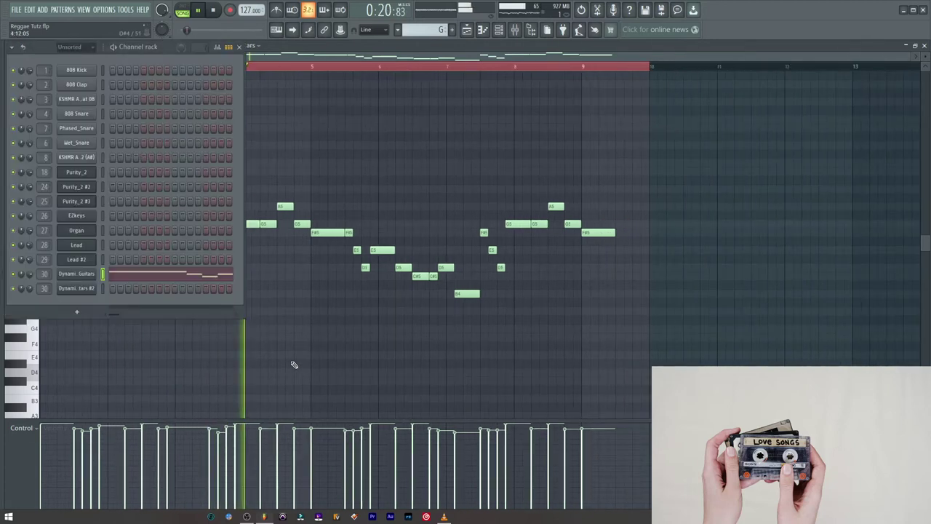
{"action": "left_click", "coordinate": [90, 274]}
{"action": "left_click_drag", "start_coordinate": [288, 161], "coordinate": [841, 62]}
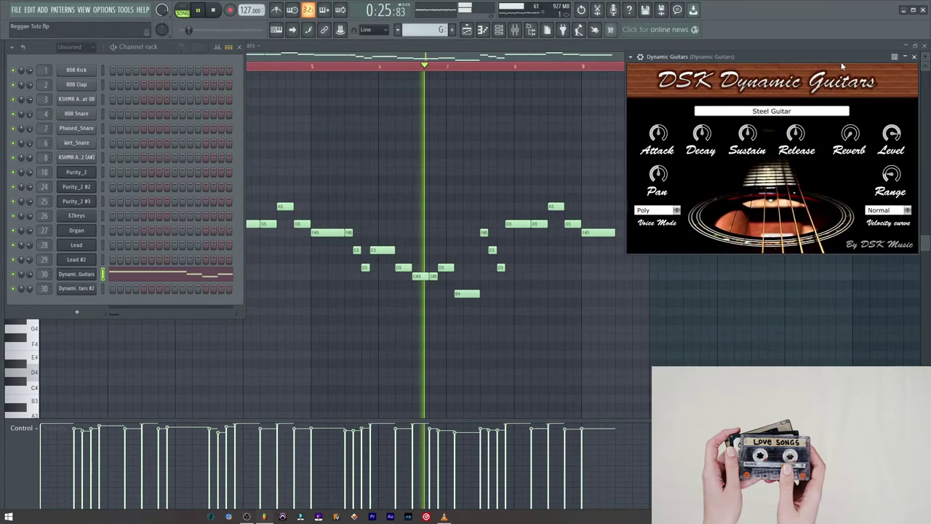
{"action": "key", "text": "F6"}
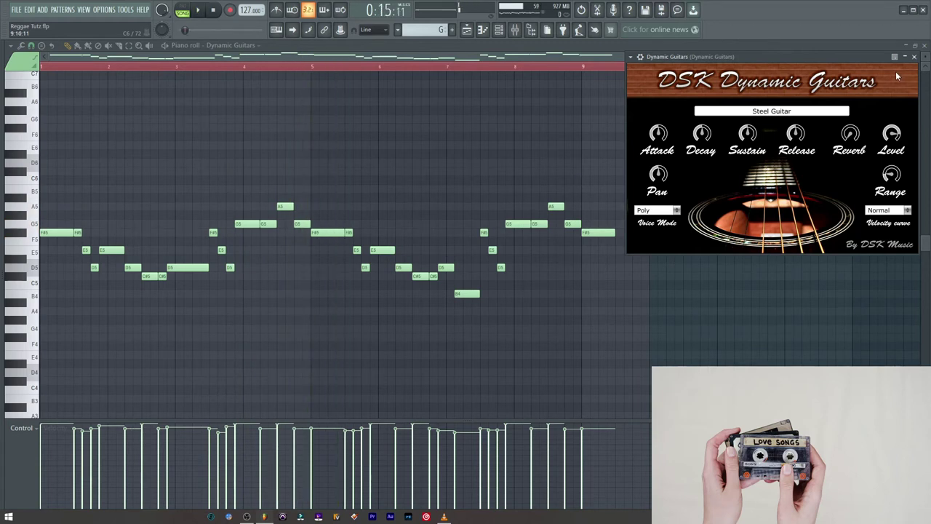
{"action": "left_click", "coordinate": [915, 57]}
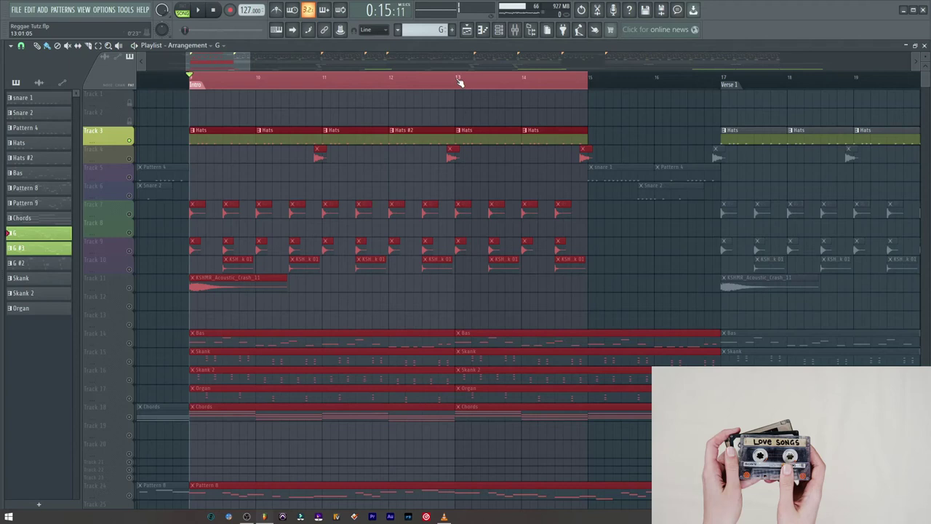
Step: Set the playlist time selection to bars 9–13, audition Tracks 3 and 4 together and unmute Track 7
{"action": "left_click_drag", "start_coordinate": [459, 82], "coordinate": [456, 82]}
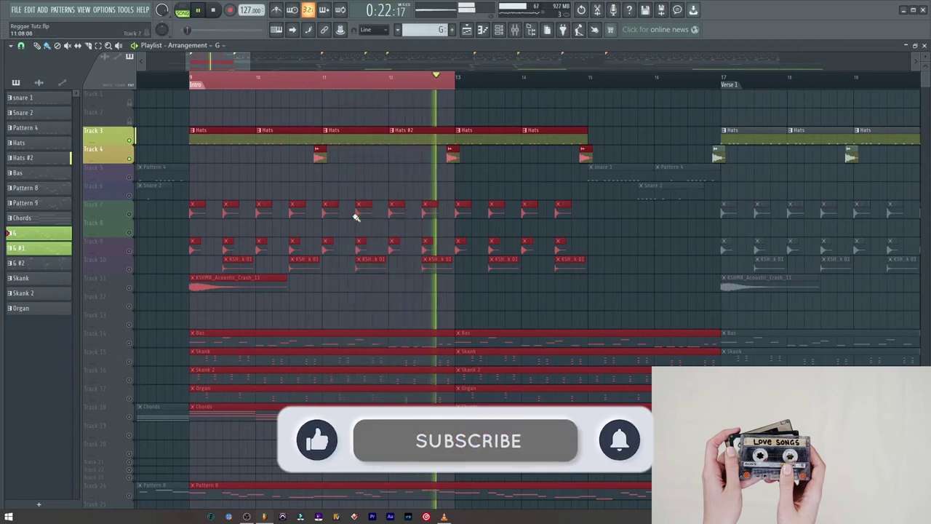
{"action": "key", "text": "space"}
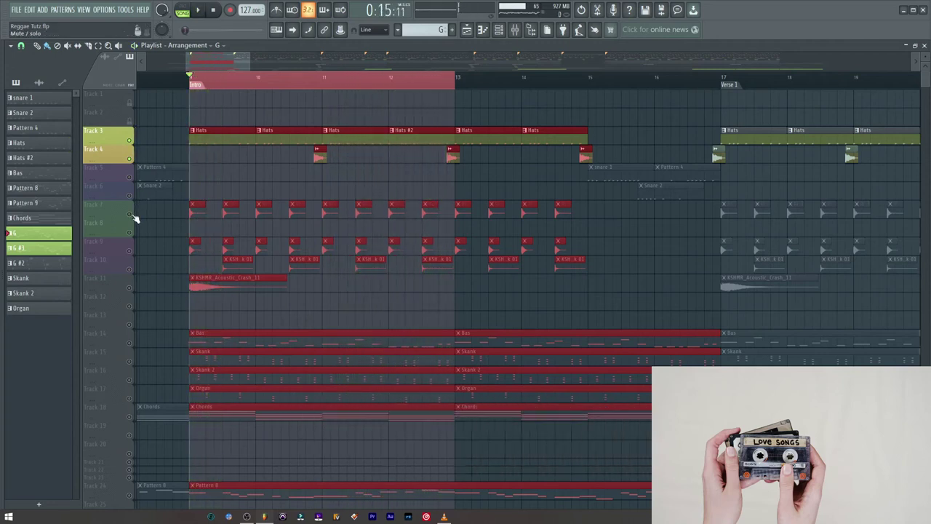
{"action": "left_click", "coordinate": [132, 215]}
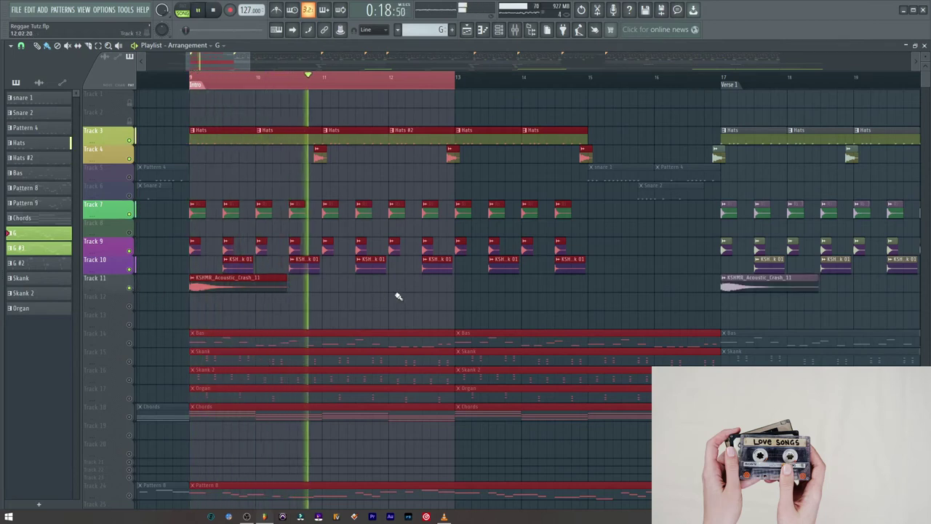
Step: Unmute the bass on Track 14 and play it together with the drum tracks over the intro selection
{"action": "scroll", "coordinate": [398, 304], "scroll_direction": "down", "scroll_amount": 4}
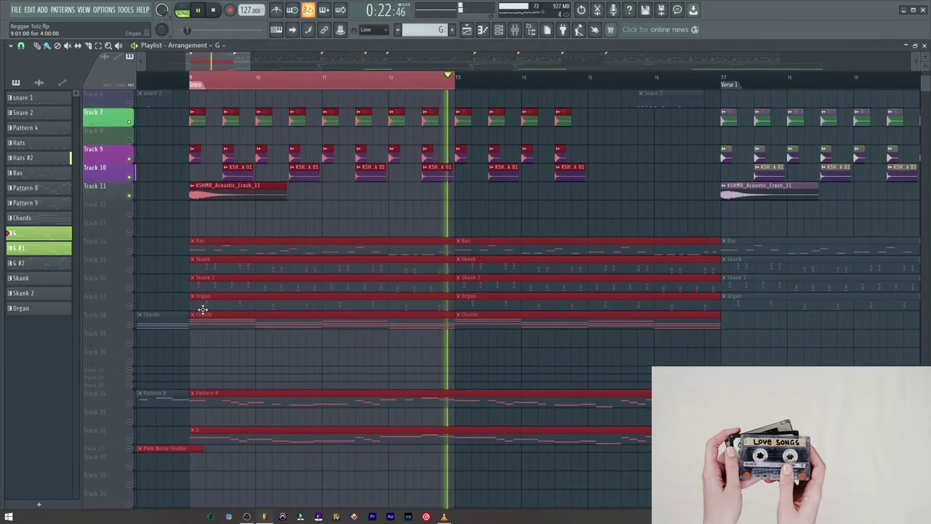
{"action": "left_click", "coordinate": [130, 251]}
{"action": "key", "text": "space"}
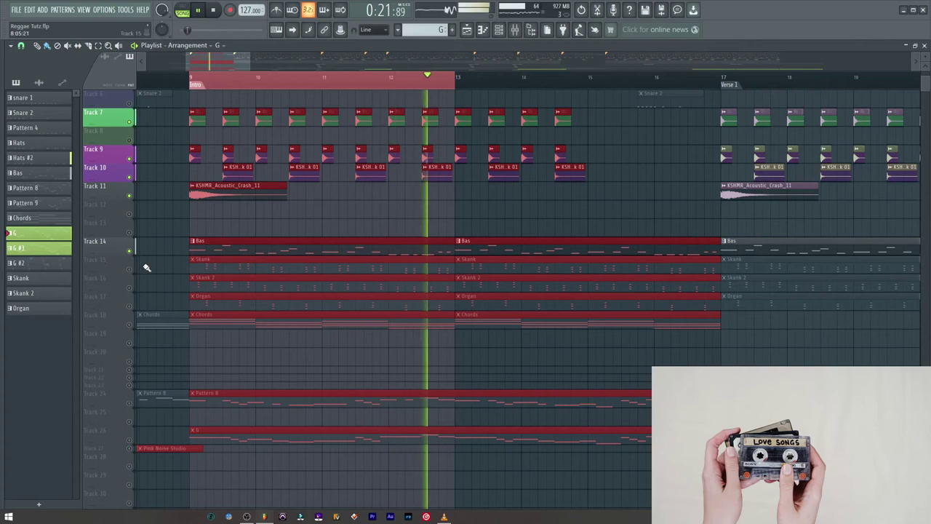
Step: Unmute the Skank and Skank 2 tracks (15 and 16) and play them with the drums and bass over the intro selection
{"action": "key", "text": "space"}
{"action": "left_click", "coordinate": [132, 270]}
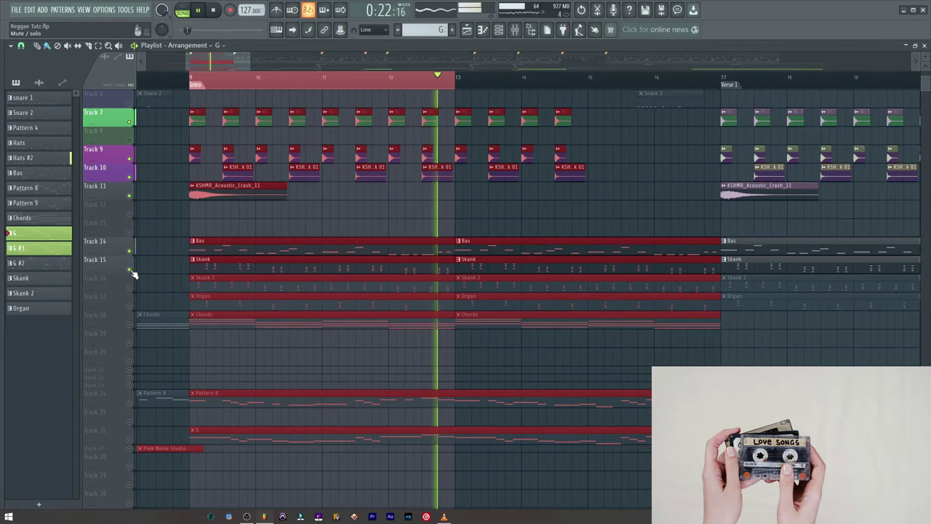
{"action": "left_click", "coordinate": [130, 288]}
{"action": "key", "text": "space"}
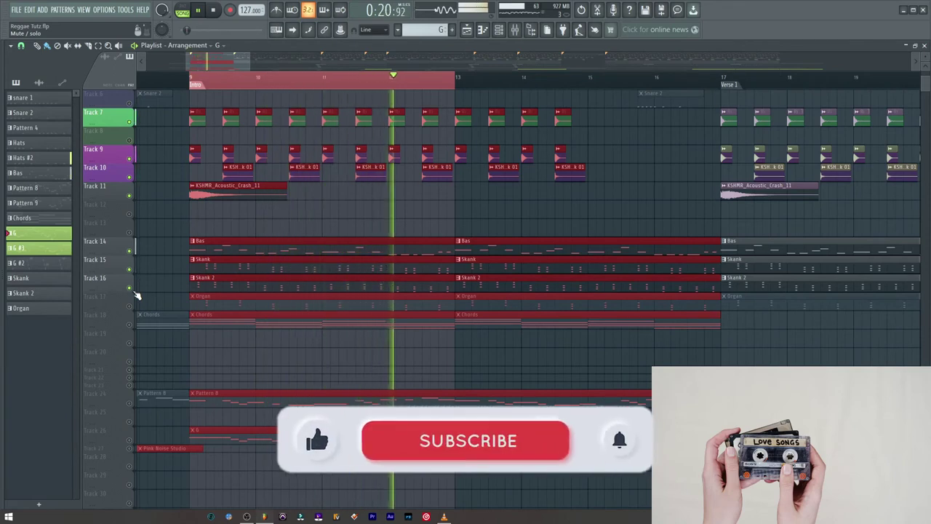
{"action": "key", "text": "space"}
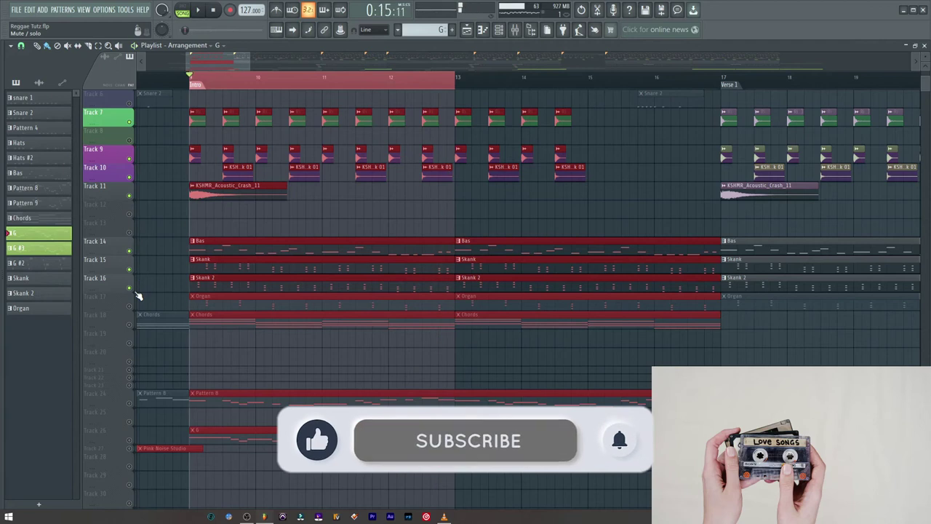
Step: Unmute the Organ on Track 17 and the Chords on Track 18, auditioning the intro mix
{"action": "left_click", "coordinate": [131, 306]}
{"action": "key", "text": "space"}
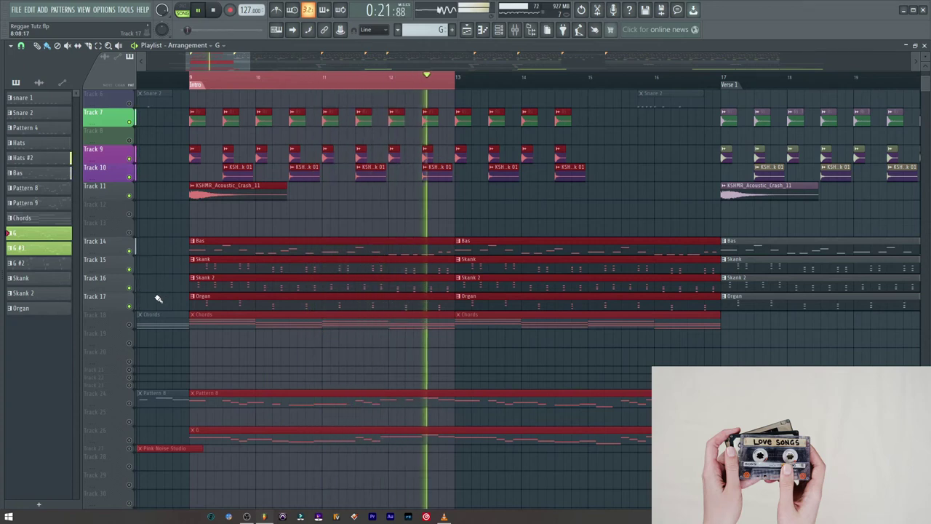
{"action": "left_click", "coordinate": [132, 324]}
{"action": "key", "text": "space"}
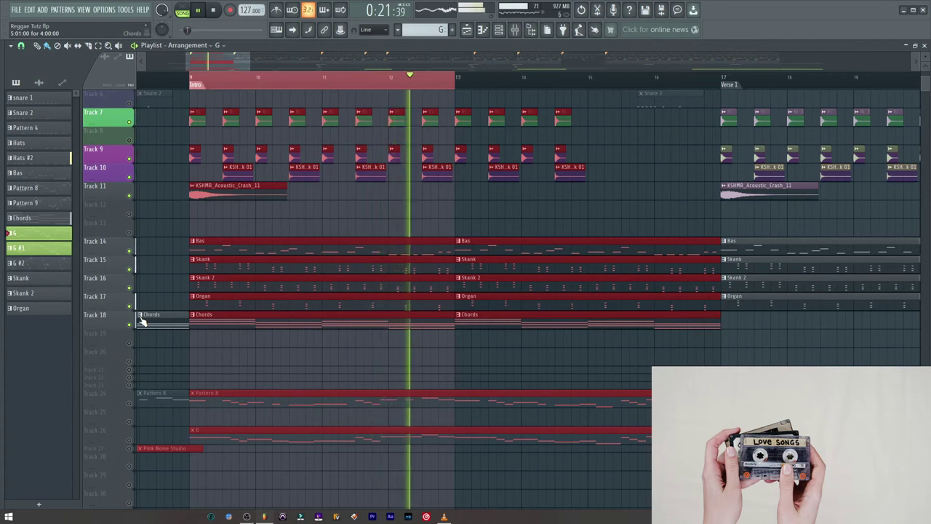
{"action": "key", "text": "space"}
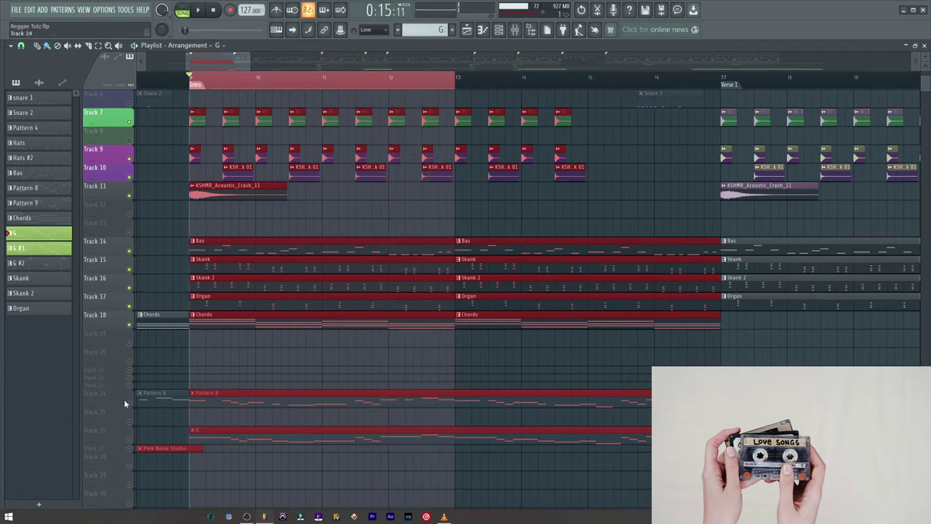
Step: Bring in Pattern 8 on Track 24 and the G guitar on Track 26, and play the layered intro
{"action": "key", "text": "space"}
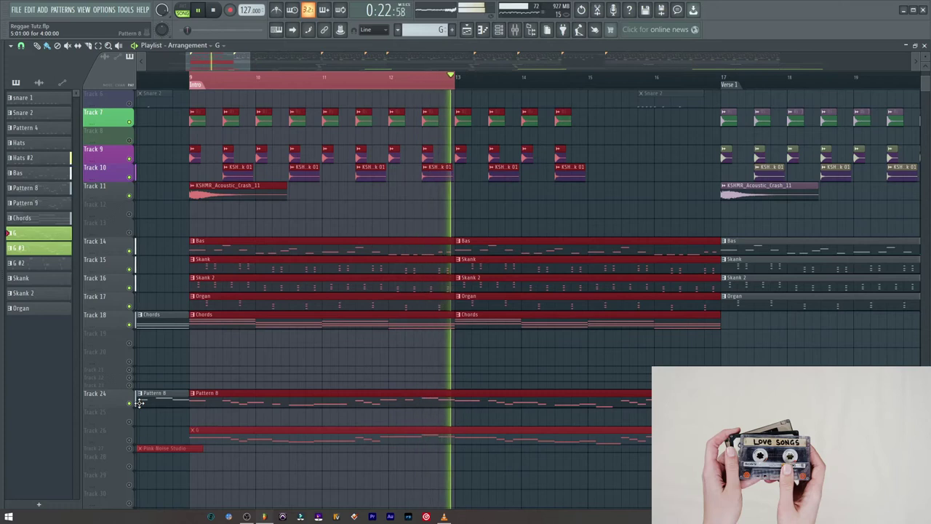
{"action": "left_click", "coordinate": [130, 440]}
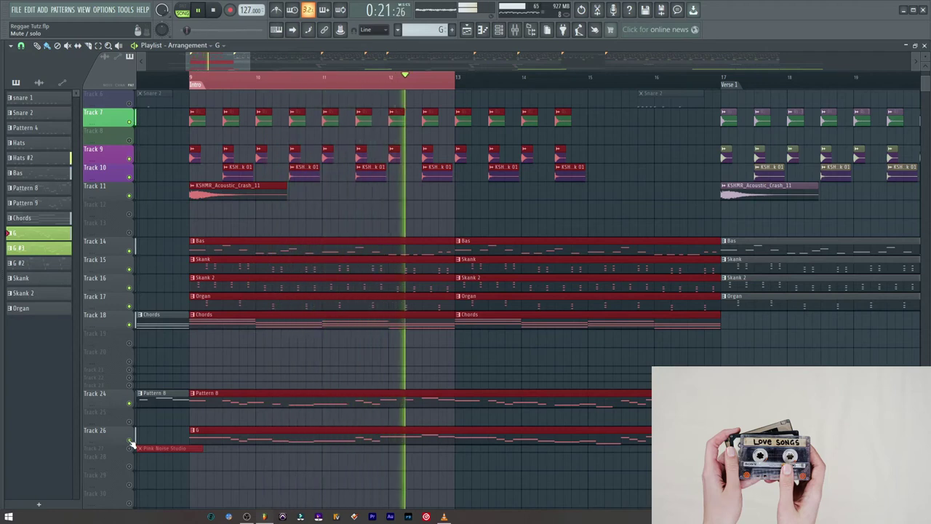
{"action": "key", "text": "space"}
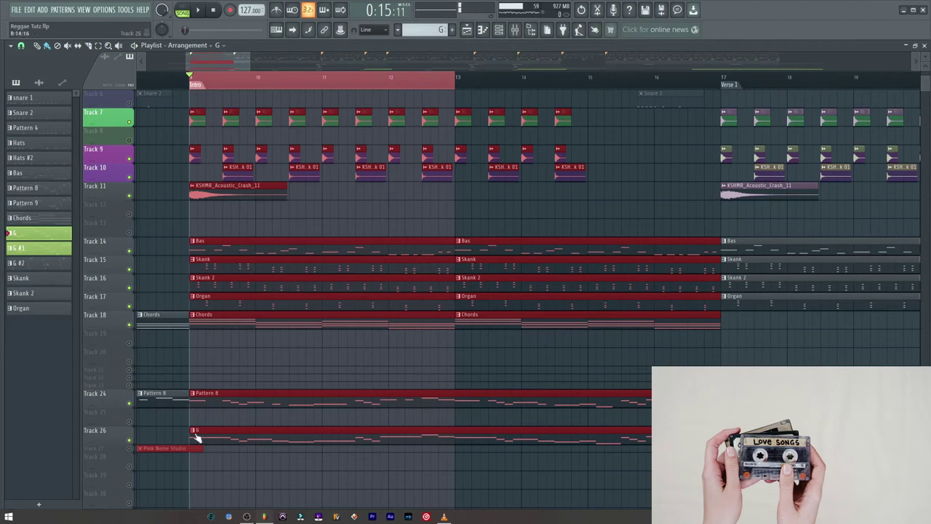
{"action": "scroll", "coordinate": [221, 424], "scroll_direction": "down", "scroll_amount": 4}
{"action": "key", "text": "space"}
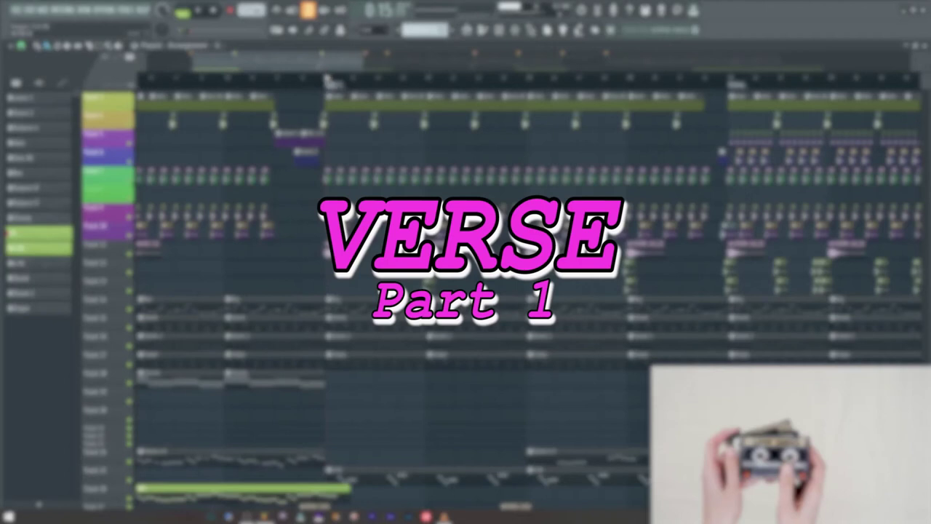
Step: Set the playlist time selection to Verse 1, bars 17–33, and audition only Tracks 3 and 4
{"action": "left_click_drag", "start_coordinate": [325, 77], "coordinate": [729, 76]}
{"action": "right_click", "coordinate": [132, 109]}
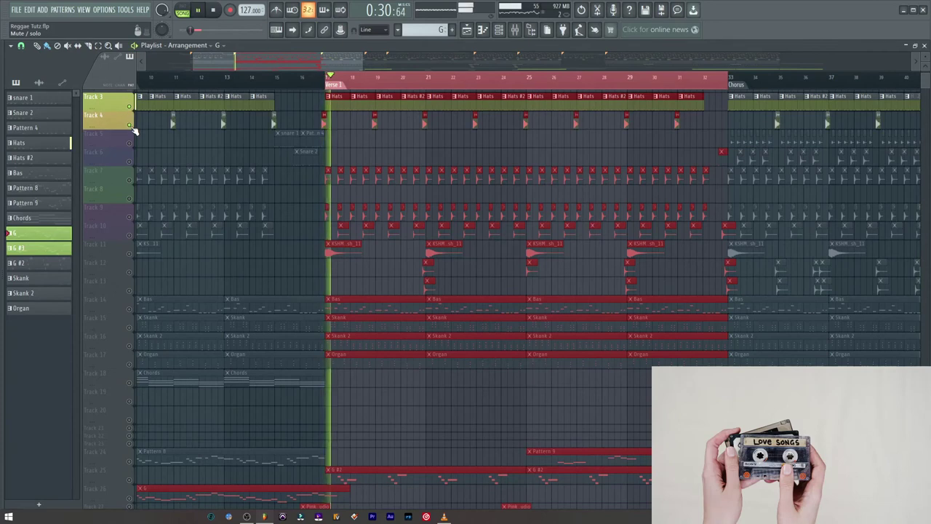
{"action": "scroll", "coordinate": [362, 217], "scroll_direction": "up", "scroll_amount": 3, "text": "ctrl"}
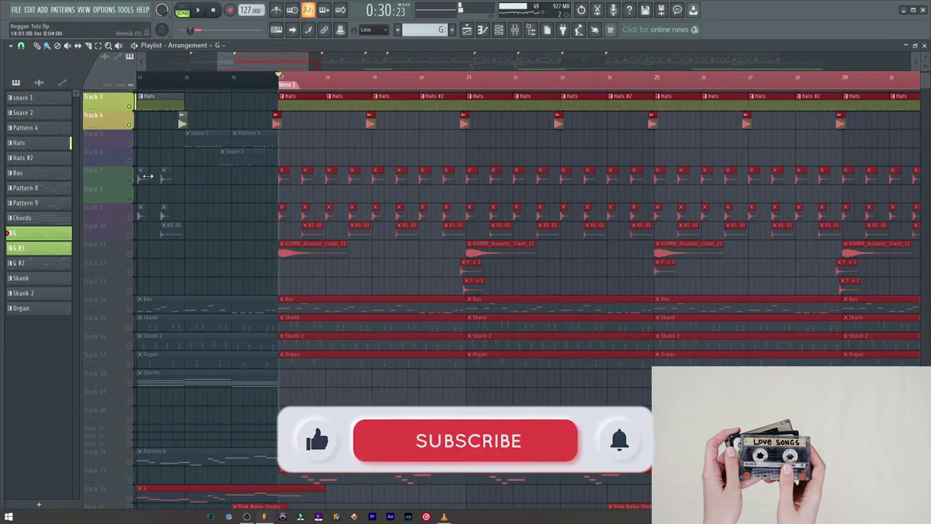
Step: Layer Tracks 7 to 11 onto the verse hats and play the drum section
{"action": "left_click", "coordinate": [109, 173]}
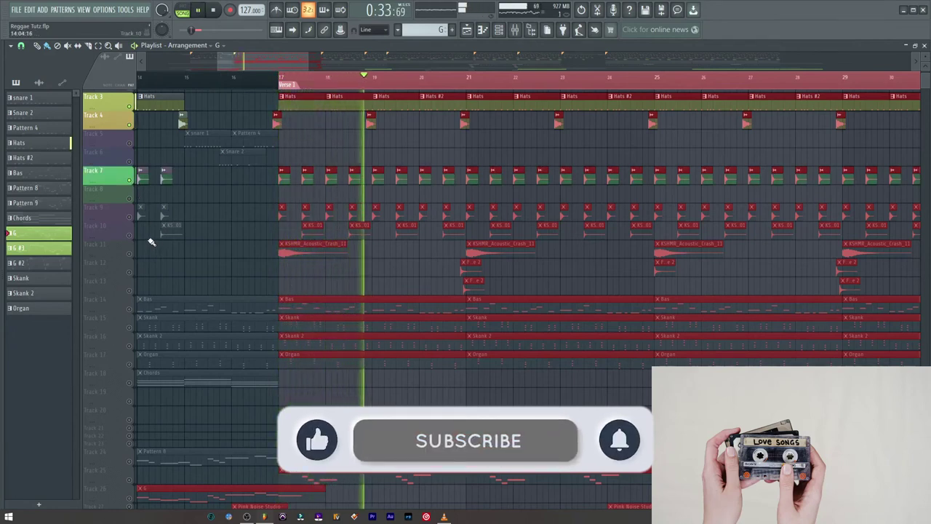
{"action": "key", "text": "space"}
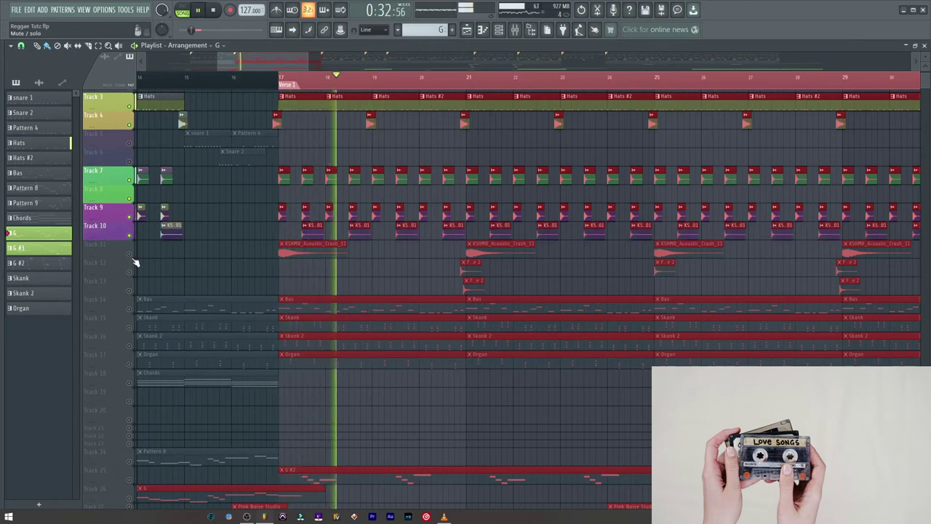
{"action": "left_click", "coordinate": [129, 254]}
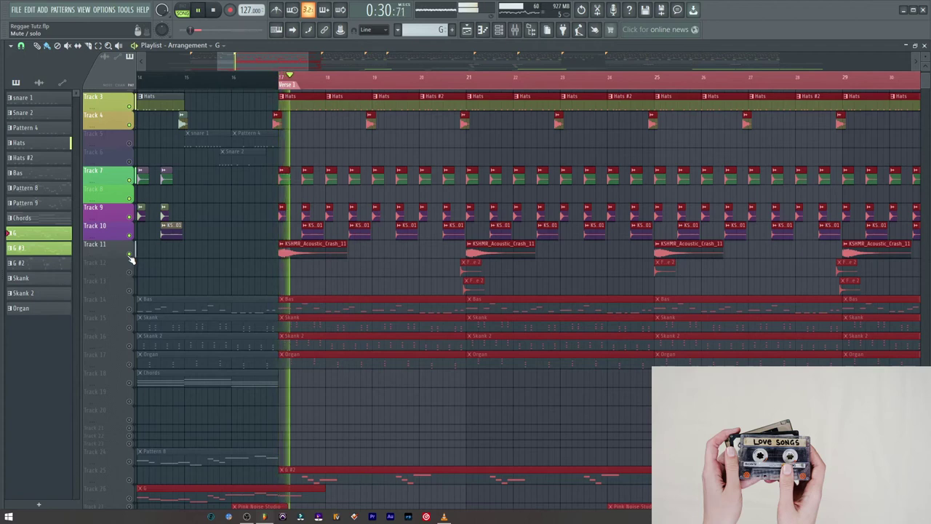
Step: Unmute the Bas, Skank, Skank 2 and Organ tracks (14 to 17) and play them with the verse drums
{"action": "left_click", "coordinate": [130, 309]}
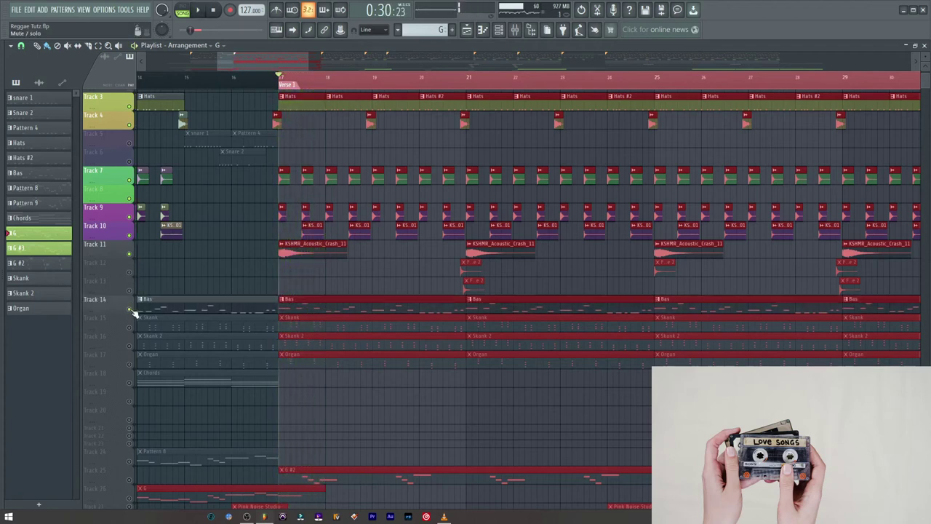
{"action": "left_click", "coordinate": [130, 327]}
{"action": "left_click", "coordinate": [130, 345]}
{"action": "left_click", "coordinate": [131, 363]}
{"action": "key", "text": "space"}
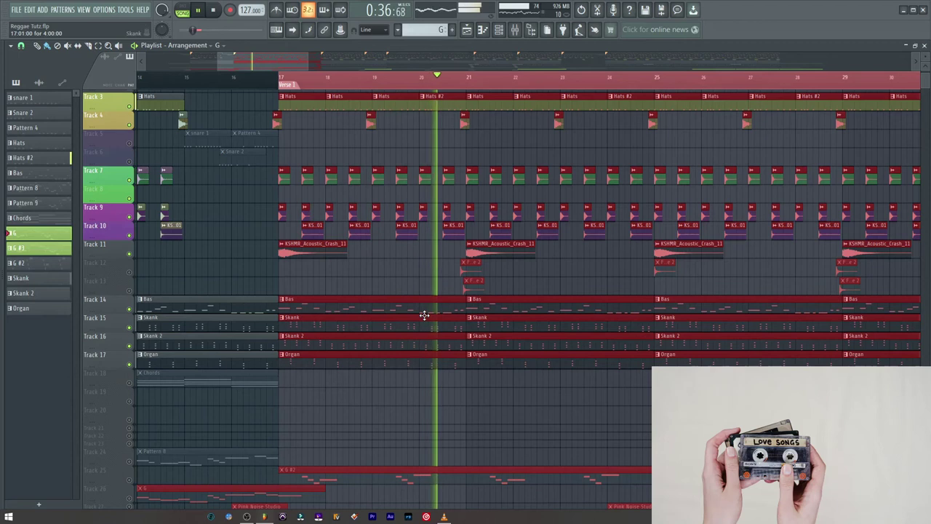
{"action": "key", "text": "space"}
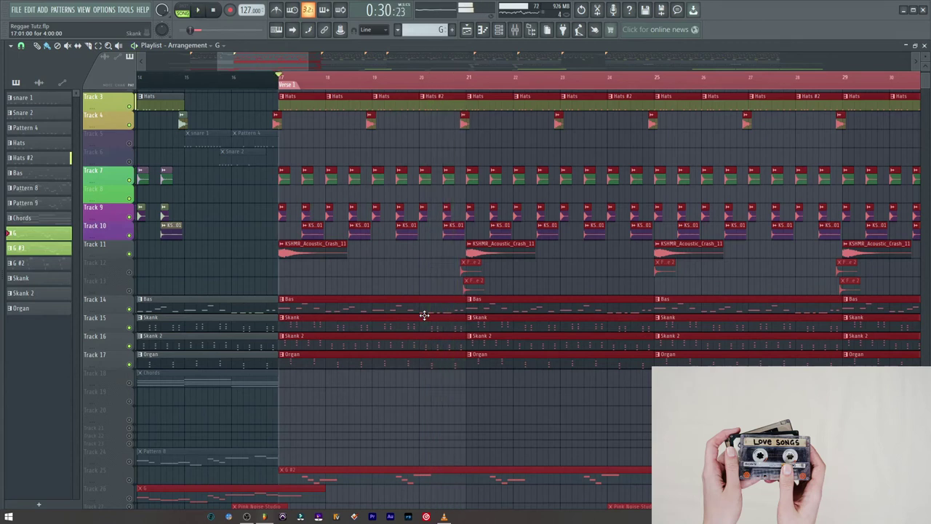
Step: Audition the snare Tracks 12 and 13 alone over bars 17–25, and turn all the tracks back on
{"action": "right_click", "coordinate": [132, 274]}
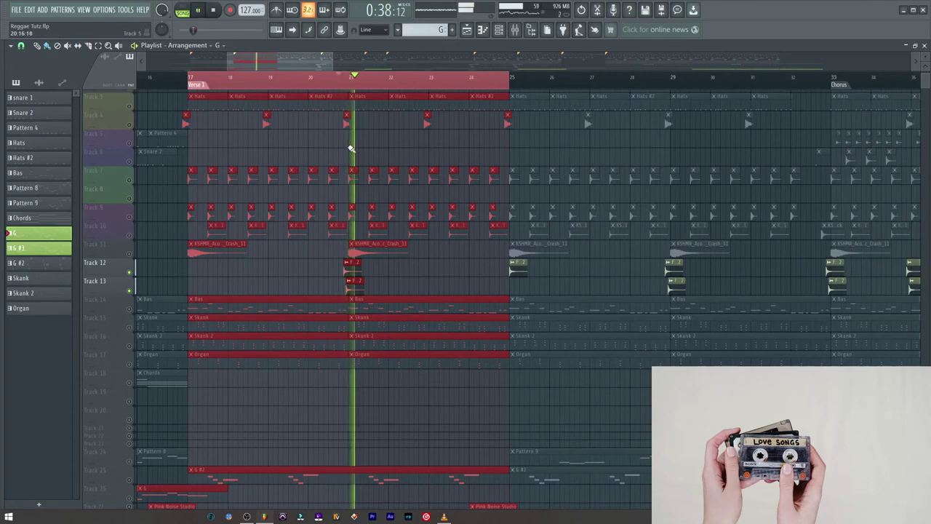
{"action": "right_click", "coordinate": [131, 309]}
{"action": "right_click", "coordinate": [130, 310]}
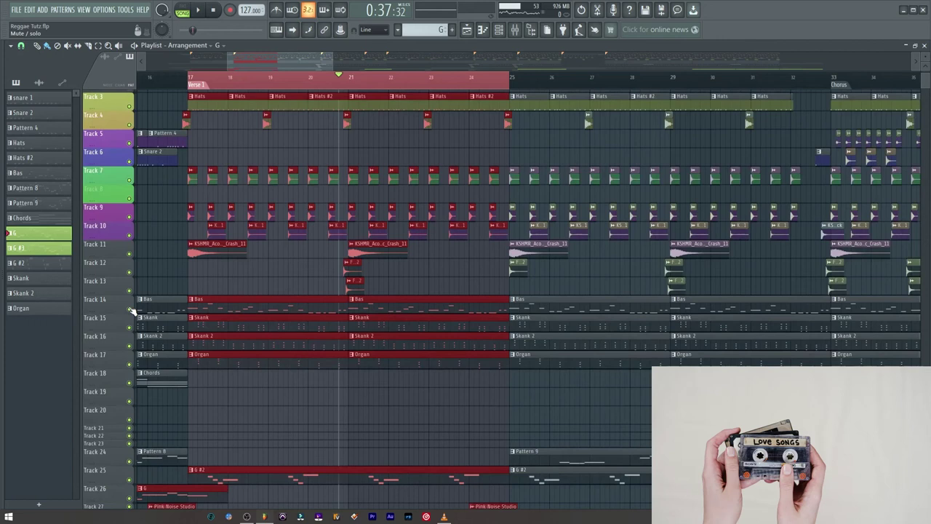
Step: Solo Track 25 and open its G #2 clip in the piano roll during playback
{"action": "scroll", "coordinate": [177, 338], "scroll_direction": "down", "scroll_amount": 5}
{"action": "right_click", "coordinate": [130, 388]}
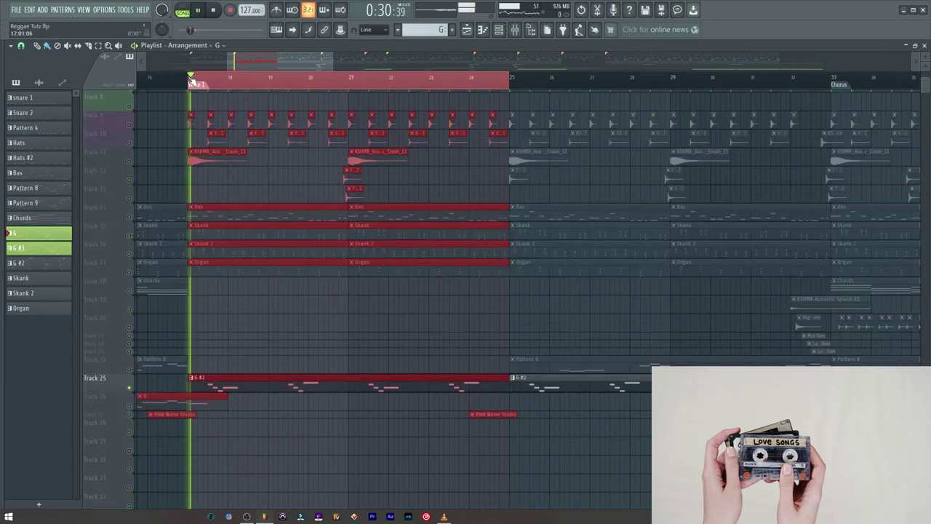
{"action": "double_click", "coordinate": [216, 384]}
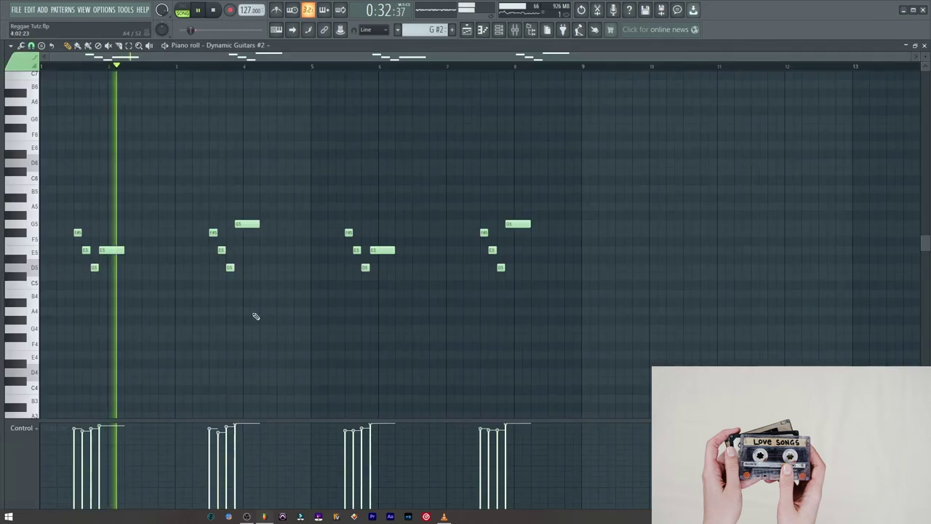
Step: View the instrument behind the G #2 pattern, return to the playlist and take Track 25 off solo
{"action": "key", "text": "F6"}
{"action": "left_click", "coordinate": [86, 288]}
{"action": "left_click_drag", "start_coordinate": [285, 167], "coordinate": [820, 219]}
{"action": "key", "text": "F6"}
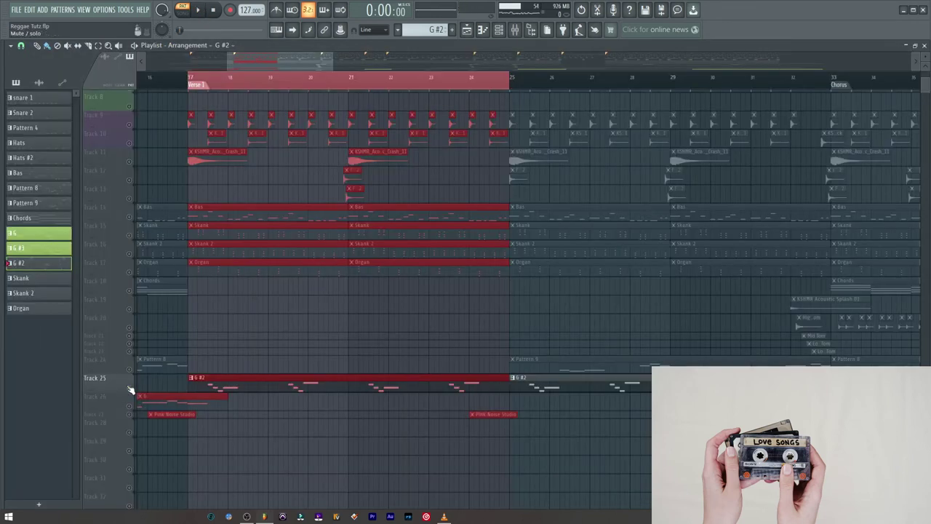
{"action": "right_click", "coordinate": [130, 389]}
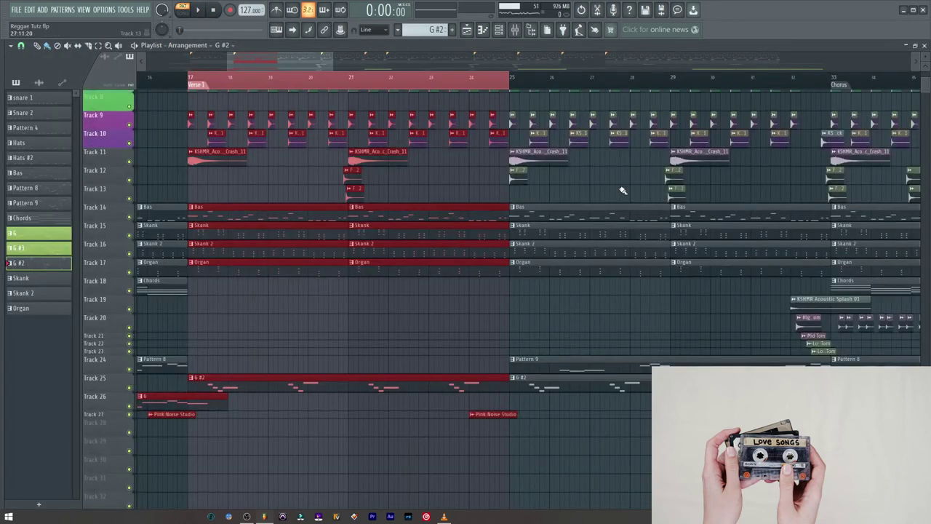
{"action": "scroll", "coordinate": [204, 97], "scroll_direction": "up", "scroll_amount": 5}
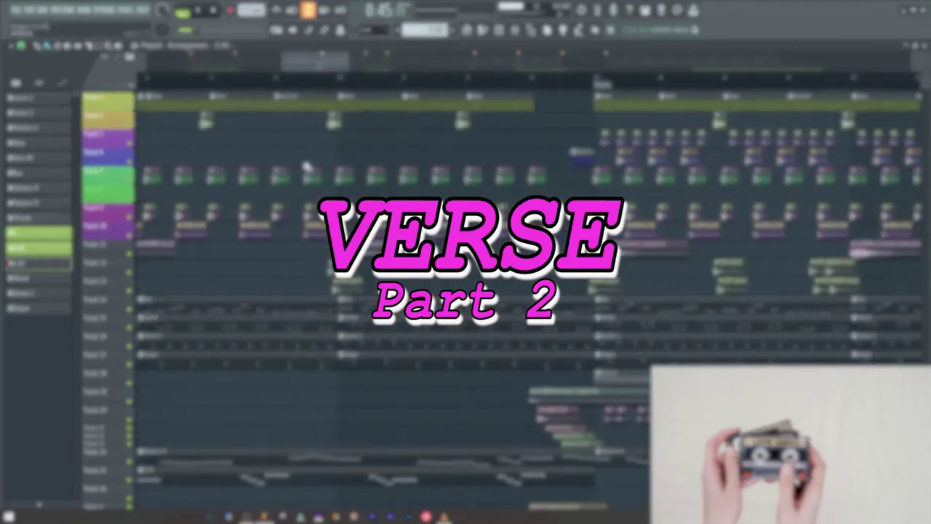
Step: Set the time selection to bars 25–33 and open the Pattern 9 clip on Track 24 in the piano roll
{"action": "left_click_drag", "start_coordinate": [199, 83], "coordinate": [563, 81]}
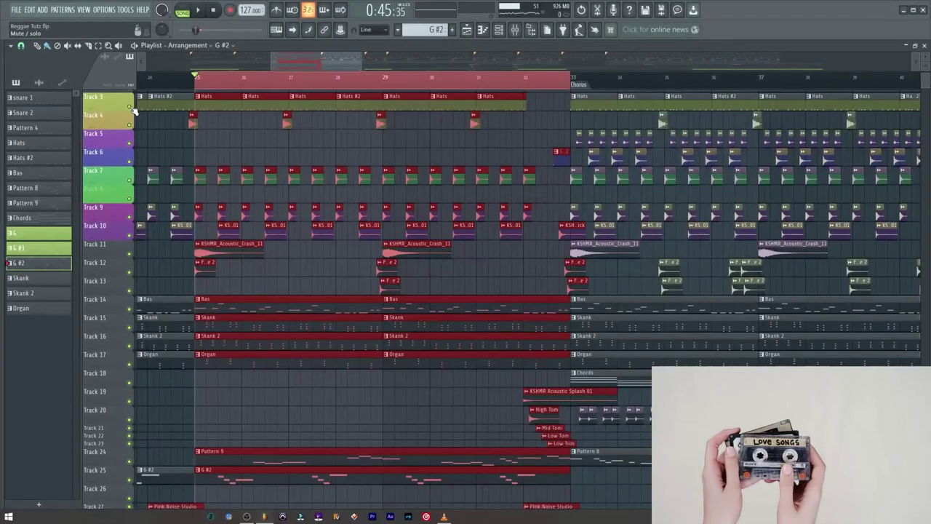
{"action": "scroll", "coordinate": [296, 361], "scroll_direction": "down", "scroll_amount": 4}
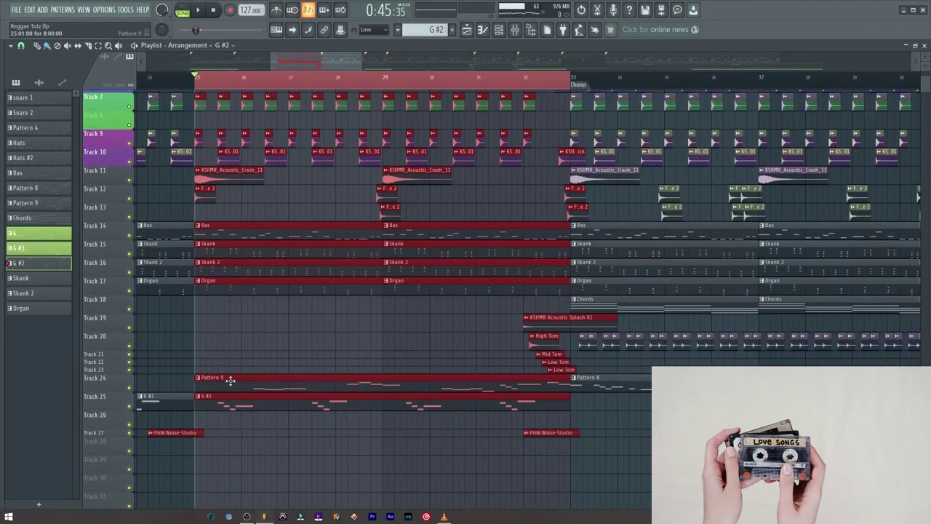
{"action": "double_click", "coordinate": [231, 380]}
Step: View the Lead channel's Luxonix instrument and play Pattern 9 on its own in pattern mode
{"action": "key", "text": "F6"}
{"action": "left_click", "coordinate": [82, 246]}
{"action": "key", "text": "F6"}
{"action": "left_click", "coordinate": [185, 10]}
{"action": "left_click", "coordinate": [197, 10]}
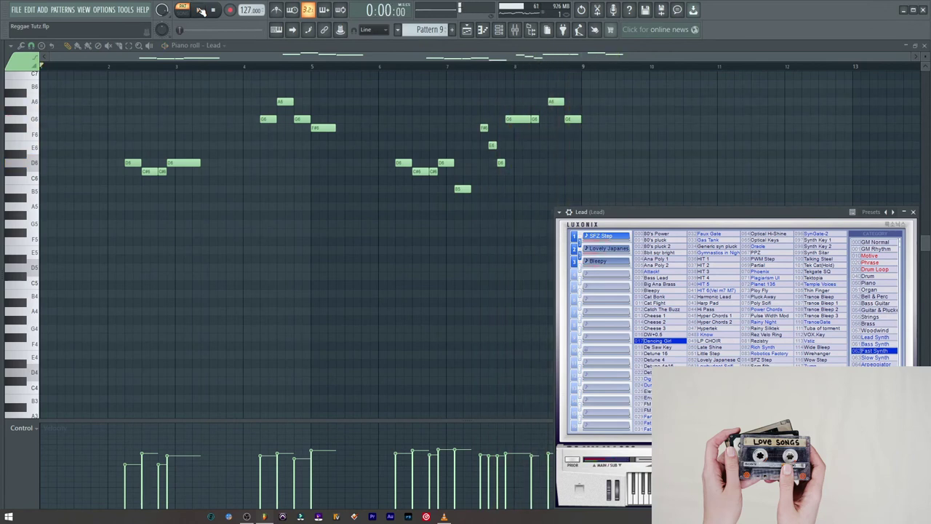
Step: Solo Track 24, unmute Track 25 and play the lead and guitar together from bar 25 in the playlist
{"action": "key", "text": "F5"}
{"action": "right_click", "coordinate": [129, 388]}
{"action": "left_click", "coordinate": [129, 406]}
{"action": "left_click", "coordinate": [197, 82]}
{"action": "key", "text": "space"}
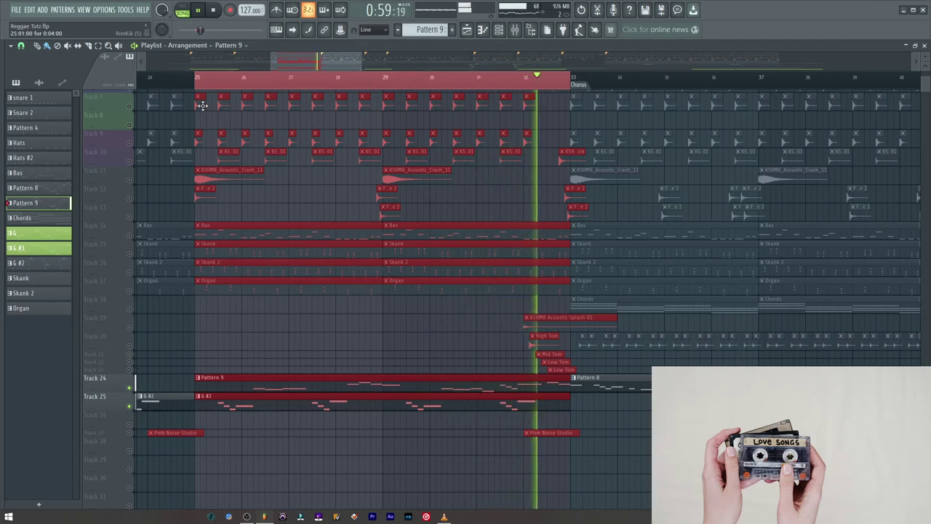
{"action": "key", "text": "space"}
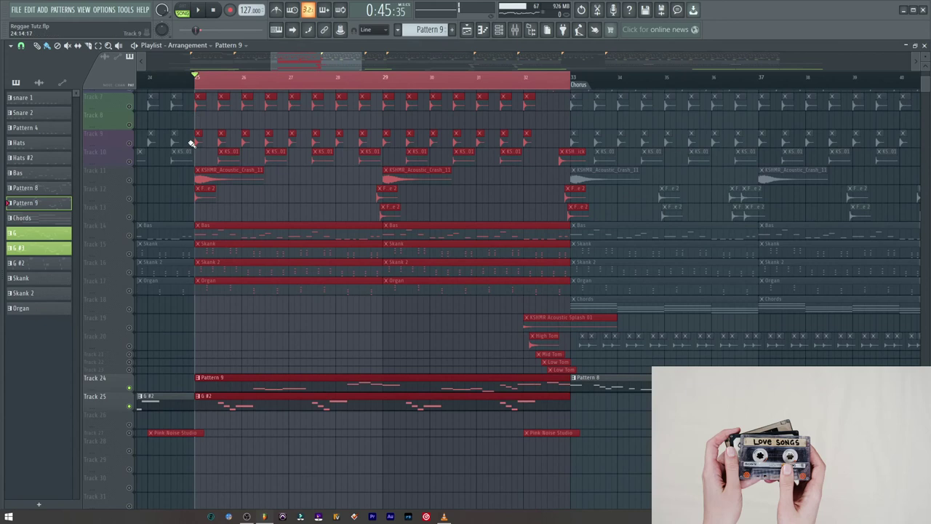
Step: Turn all the tracks back on and play the full arrangement over bars 25–33
{"action": "scroll", "coordinate": [126, 102], "scroll_direction": "up", "scroll_amount": 4}
{"action": "key", "text": "space"}
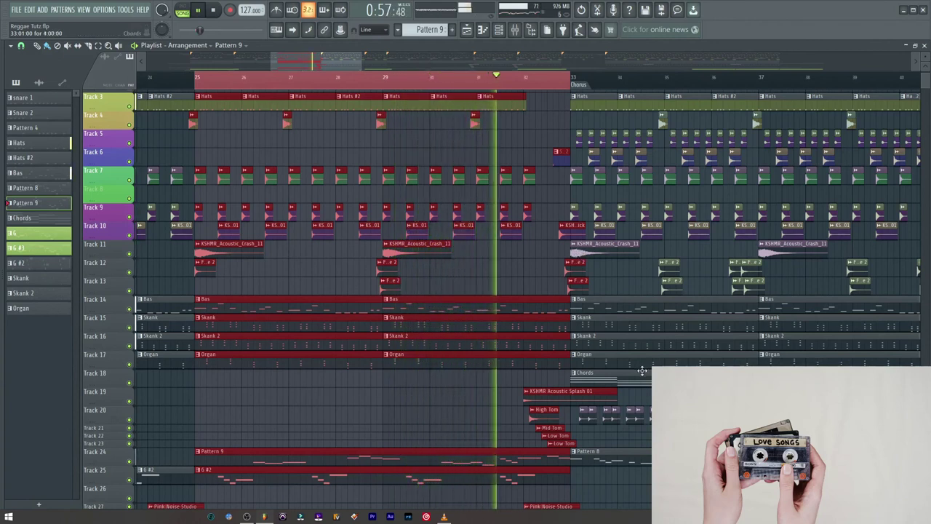
{"action": "key", "text": "space"}
Step: Narrow the time selection to the fill in bars 32–33 and audition Snare 2 on Track 6 alone
{"action": "scroll", "coordinate": [643, 371], "scroll_direction": "up", "scroll_amount": 3}
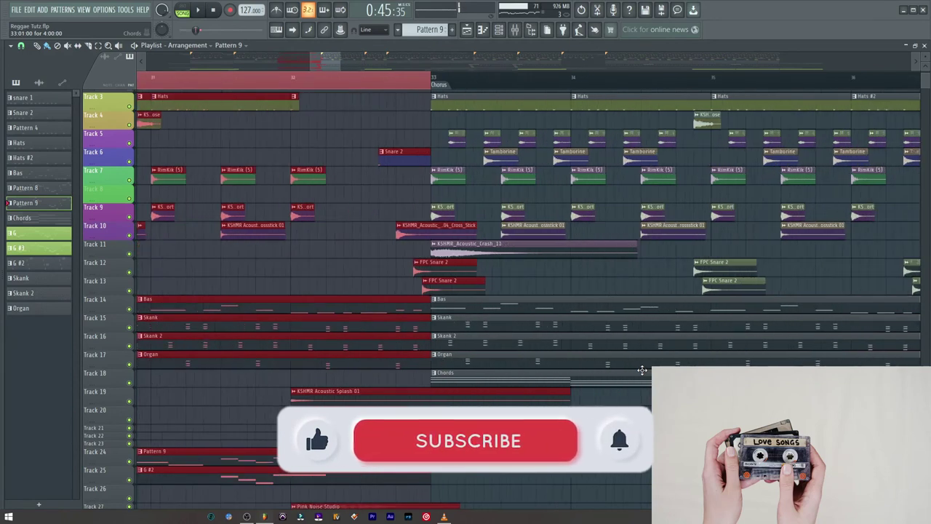
{"action": "scroll", "coordinate": [423, 378], "scroll_direction": "up", "scroll_amount": 1}
{"action": "scroll", "coordinate": [432, 357], "scroll_direction": "down", "scroll_amount": 1}
{"action": "left_click_drag", "start_coordinate": [293, 79], "coordinate": [431, 84]}
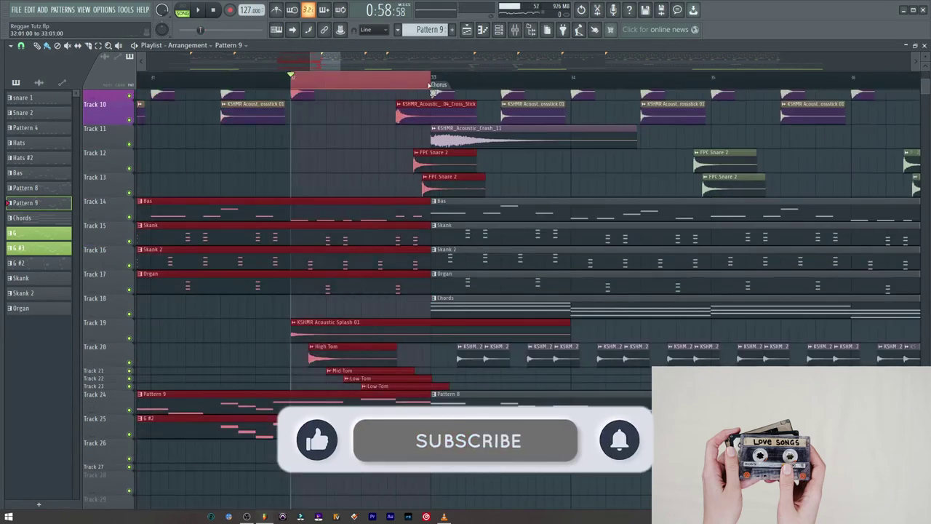
{"action": "scroll", "coordinate": [461, 149], "scroll_direction": "up", "scroll_amount": 1}
{"action": "scroll", "coordinate": [460, 149], "scroll_direction": "up", "scroll_amount": 5}
{"action": "key", "text": "space"}
{"action": "key", "text": "space"}
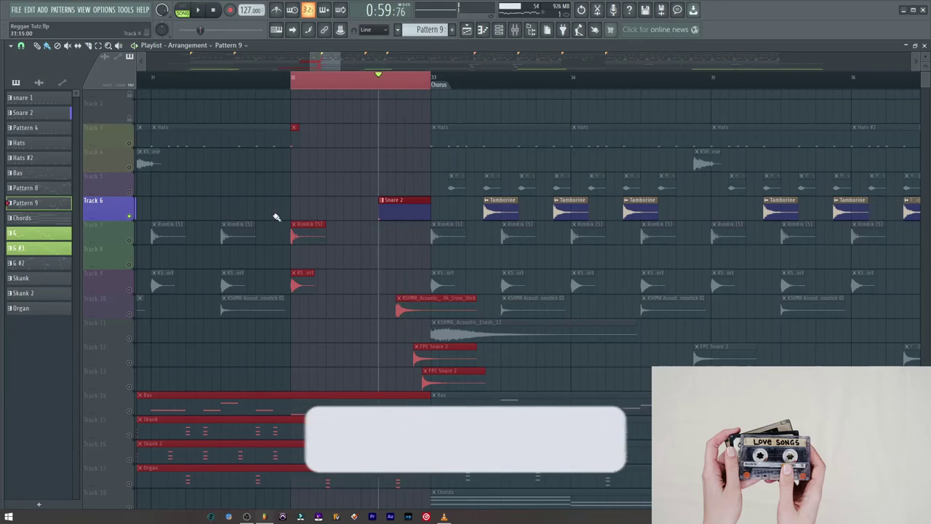
Step: Unmute the cross stick on Track 10 and play it together with Snare 2 over the fill
{"action": "left_click", "coordinate": [133, 314]}
{"action": "key", "text": "space"}
{"action": "key", "text": "space"}
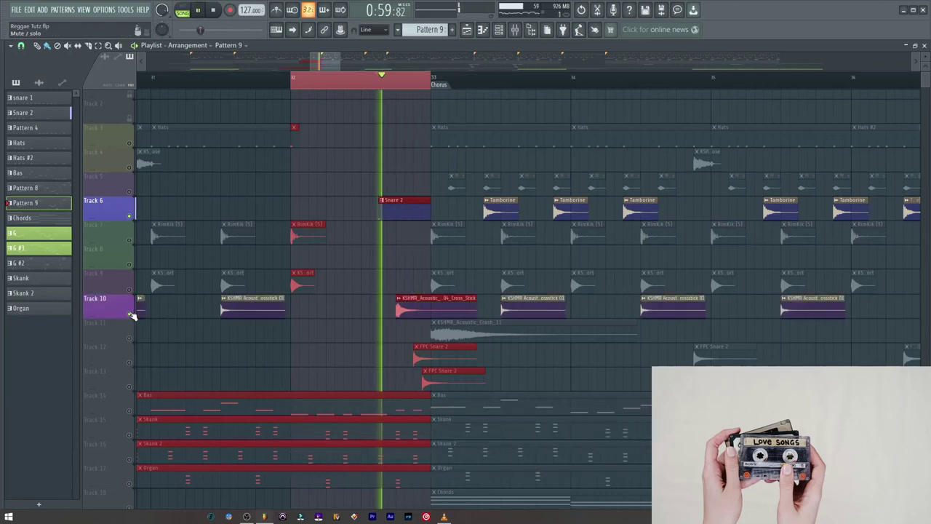
Step: Unmute the crash on Track 11 and the FPC Snare 2 hits on Tracks 12 and 13 and play them with the fill
{"action": "left_click", "coordinate": [130, 339]}
{"action": "key", "text": "space"}
{"action": "left_click", "coordinate": [130, 362]}
{"action": "key", "text": "space"}
{"action": "scroll", "coordinate": [140, 352], "scroll_direction": "down", "scroll_amount": 2}
{"action": "key", "text": "space"}
{"action": "key", "text": "space"}
{"action": "scroll", "coordinate": [495, 266], "scroll_direction": "down", "scroll_amount": 2}
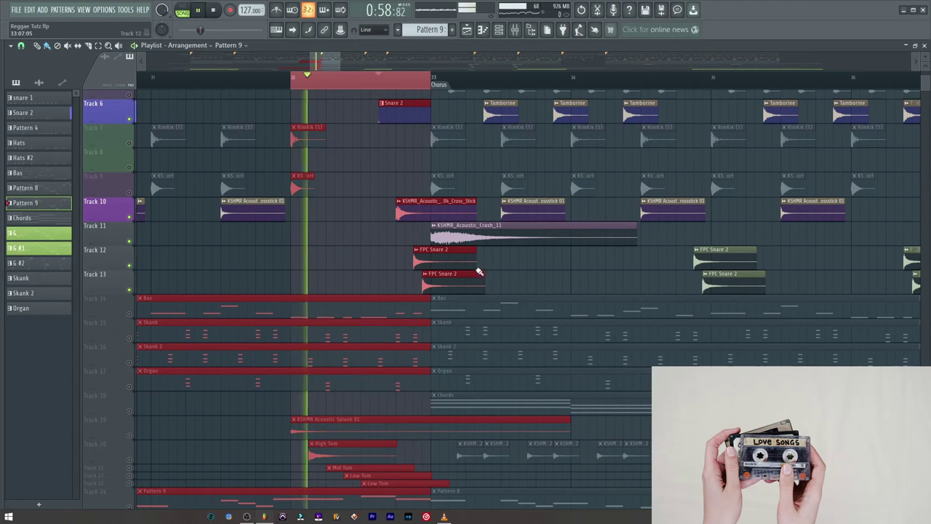
Step: Unmute the acoustic splash on Track 19 and play it together with the snares and cross stick over bars 32–33
{"action": "key", "text": "space"}
{"action": "scroll", "coordinate": [305, 308], "scroll_direction": "down", "scroll_amount": 4}
{"action": "left_click", "coordinate": [131, 339]}
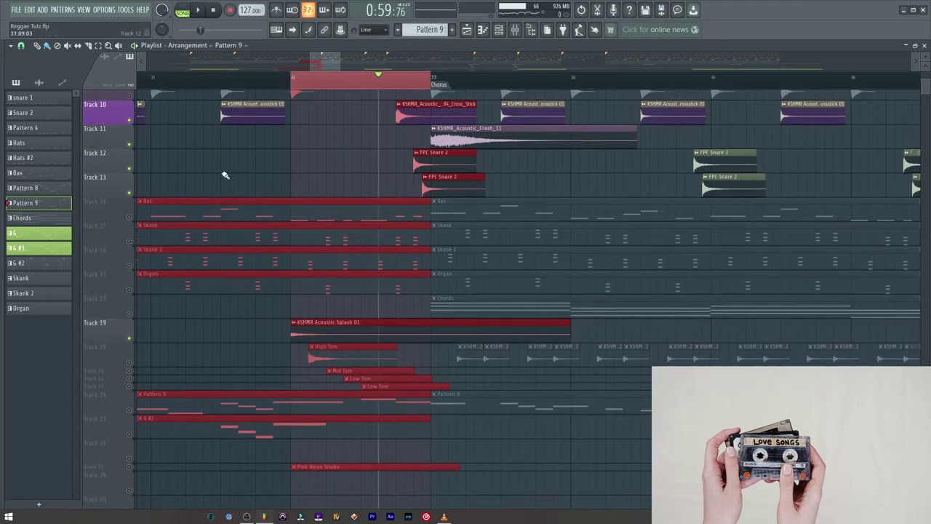
{"action": "key", "text": "space"}
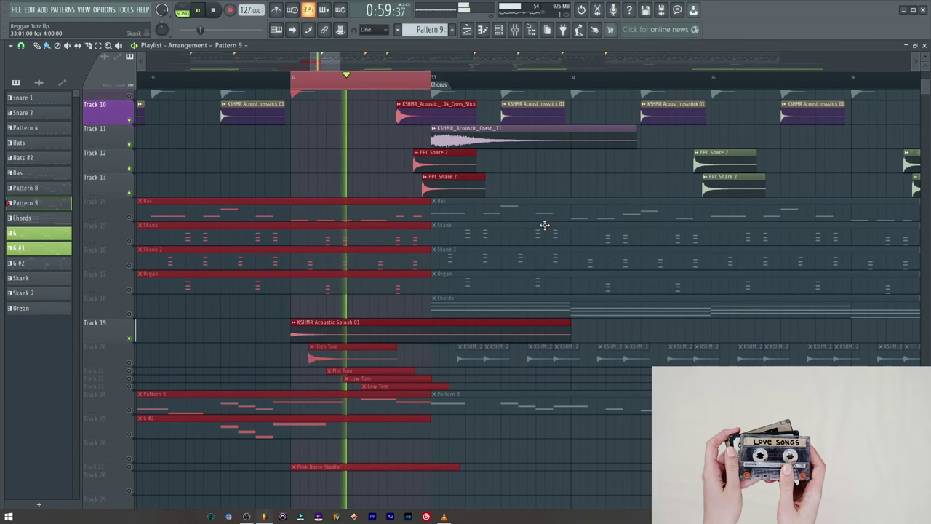
{"action": "key", "text": "space"}
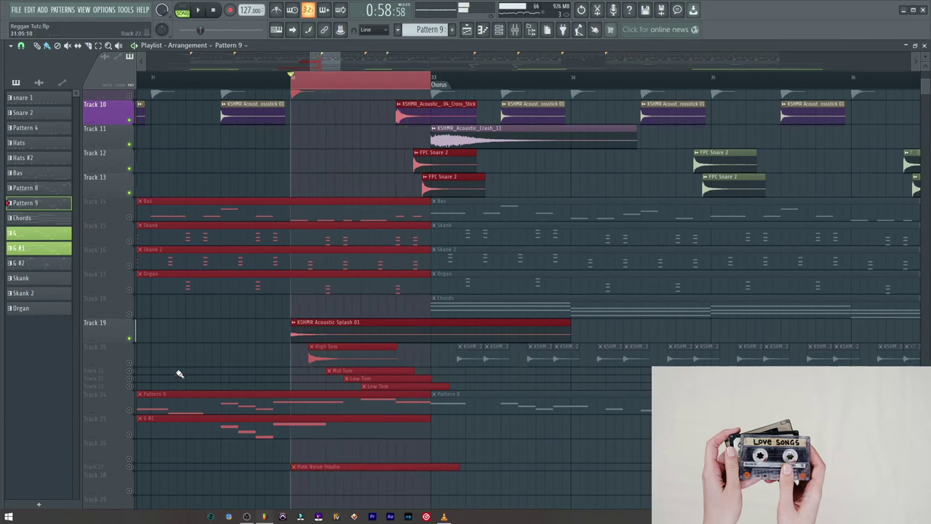
Step: Unmute the high, mid and low toms on Tracks 20–23 and play them with the other fill percussion
{"action": "left_click", "coordinate": [130, 363]}
{"action": "key", "text": "space"}
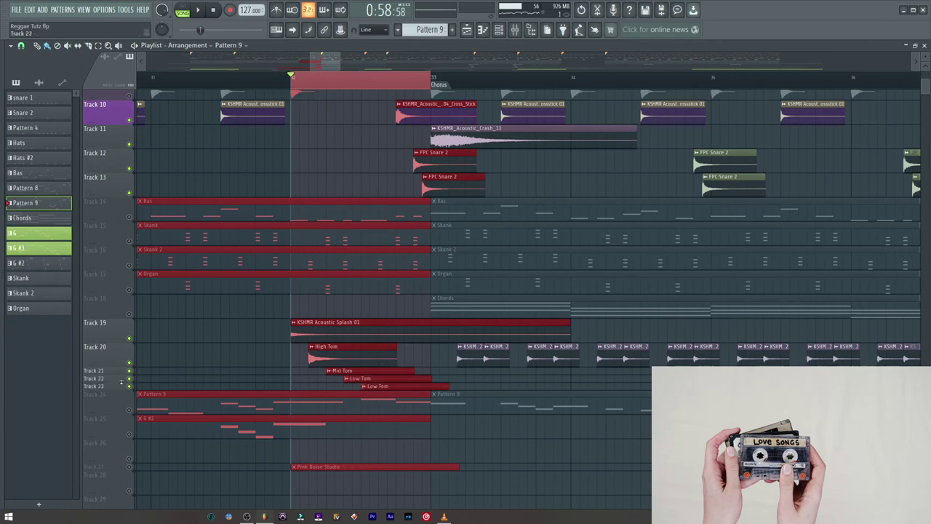
{"action": "right_click", "coordinate": [117, 375]}
{"action": "right_click", "coordinate": [114, 398]}
{"action": "right_click", "coordinate": [112, 423]}
Step: Solo the Bas track on Track 14, turn all the tracks back on and play the complete fill over bars 32–33
{"action": "scroll", "coordinate": [301, 181], "scroll_direction": "up", "scroll_amount": 5}
{"action": "left_click", "coordinate": [129, 158]}
{"action": "scroll", "coordinate": [134, 313], "scroll_direction": "down", "scroll_amount": 2}
{"action": "right_click", "coordinate": [130, 377]}
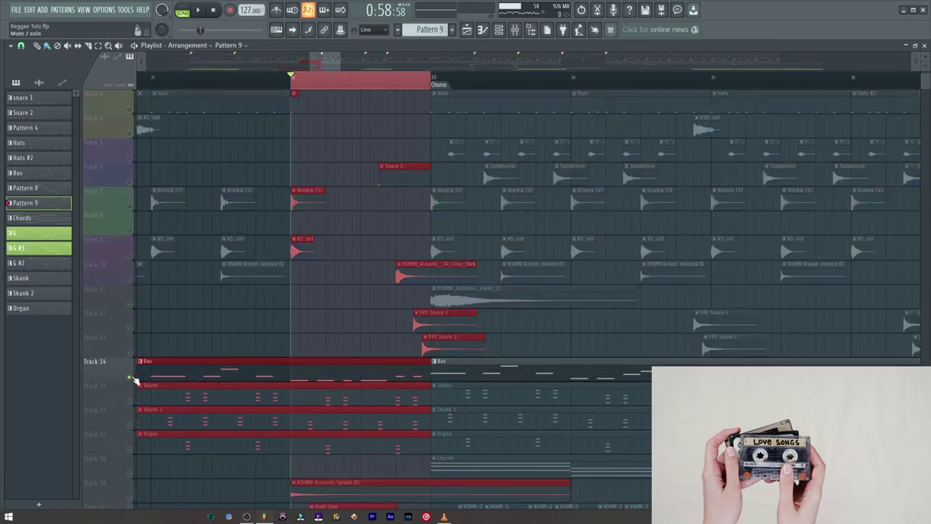
{"action": "right_click", "coordinate": [130, 376]}
{"action": "scroll", "coordinate": [487, 324], "scroll_direction": "down", "scroll_amount": 5}
{"action": "key", "text": "space"}
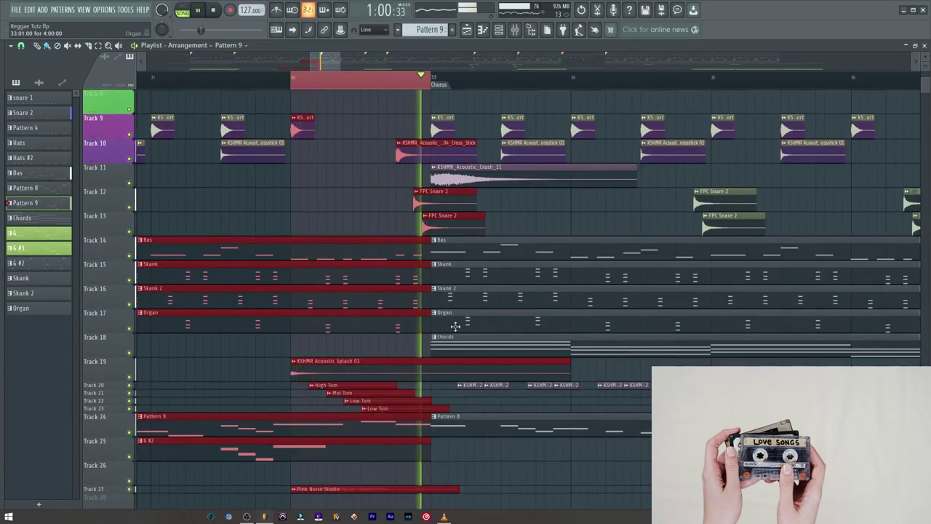
Step: Set the time selection to the Chorus at bars 33–41 and play it with all tracks
{"action": "scroll", "coordinate": [286, 316], "scroll_direction": "down", "scroll_amount": 3}
{"action": "scroll", "coordinate": [470, 318], "scroll_direction": "up", "scroll_amount": 1}
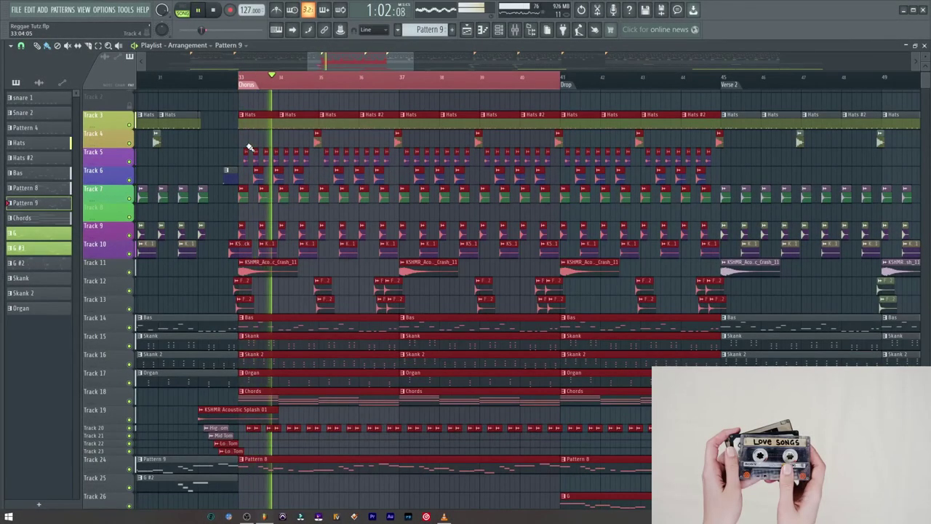
{"action": "key", "text": "space"}
Step: Enlarge Track 20 in the playlist, solo it and audition its percussion alone over the Chorus
{"action": "double_click", "coordinate": [112, 433]}
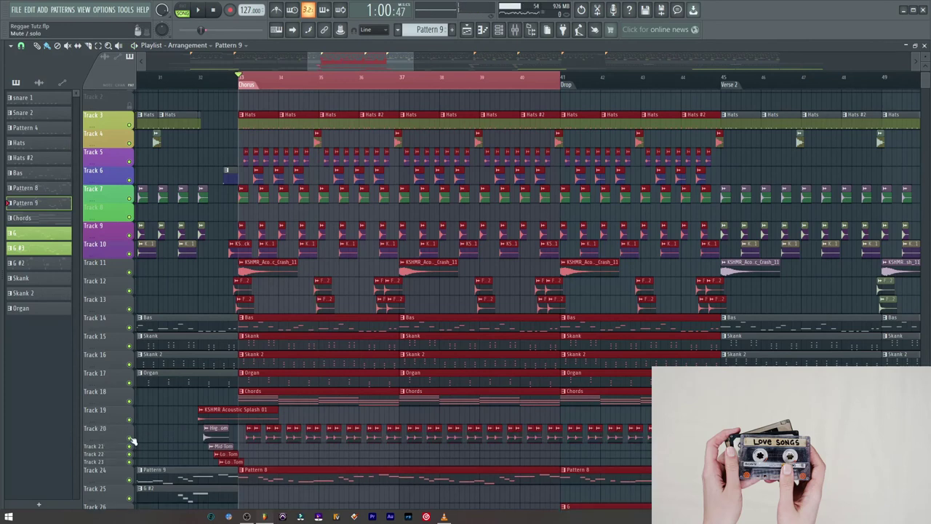
{"action": "right_click", "coordinate": [130, 439]}
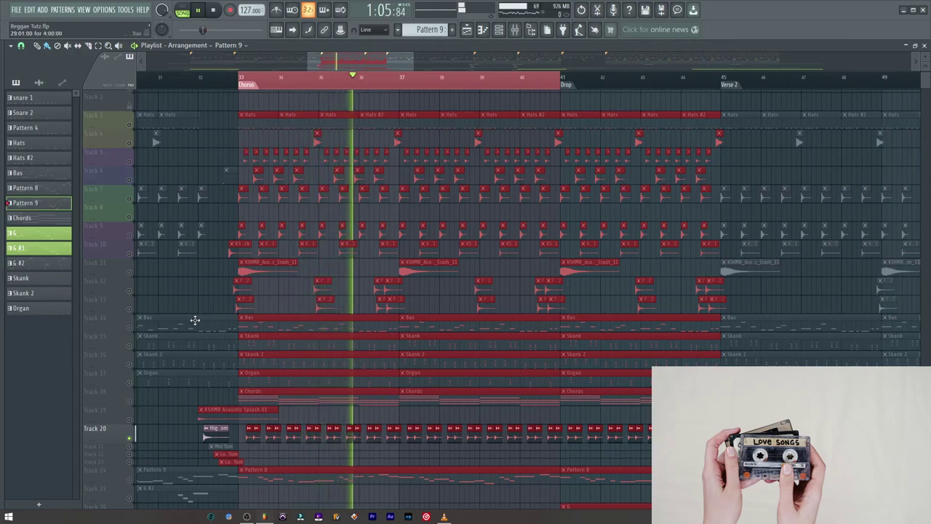
{"action": "key", "text": "space"}
{"action": "key", "text": "space"}
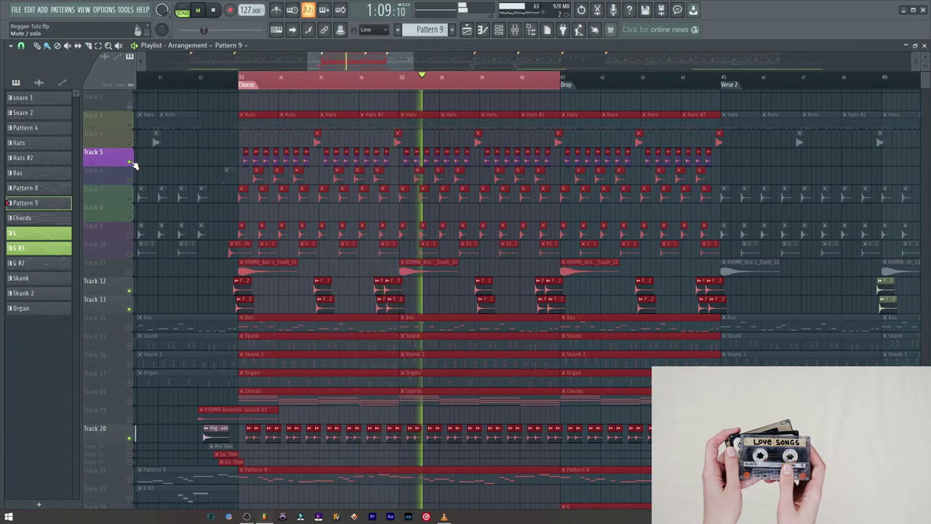
Step: Play the full arrangement from the second Chorus at bar 61 and look over the sections up to the Last Chorus
{"action": "scroll", "coordinate": [172, 218], "scroll_direction": "up", "scroll_amount": 1}
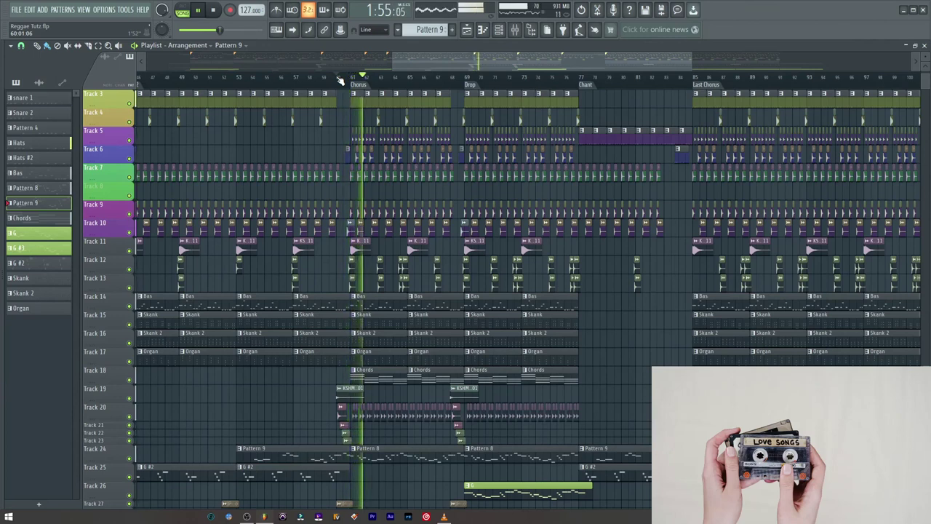
{"action": "scroll", "coordinate": [549, 222], "scroll_direction": "up", "scroll_amount": 1}
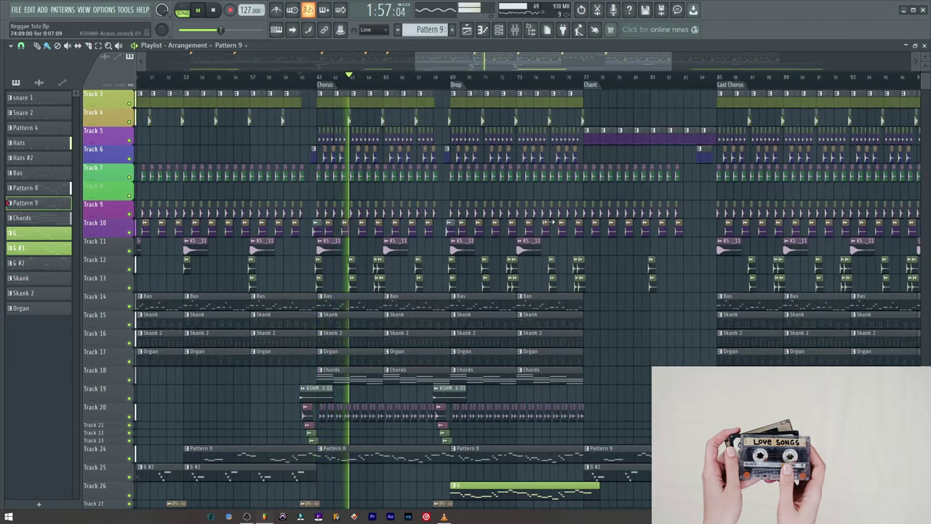